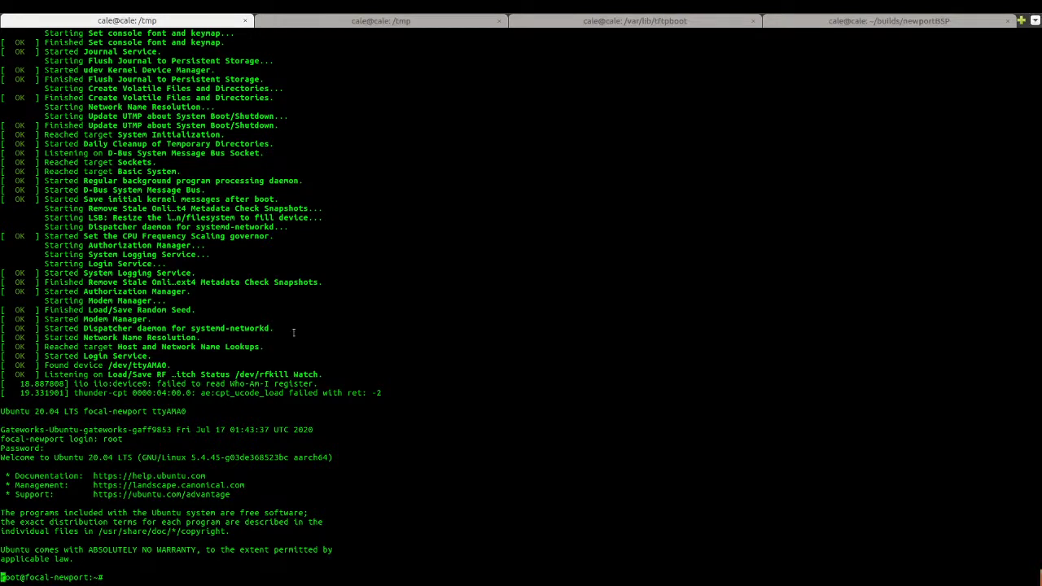
# Bring up a fresh root shell prompt on the booted focal-newport board.
pyautogui.press('Return')
pyautogui.press('Return')
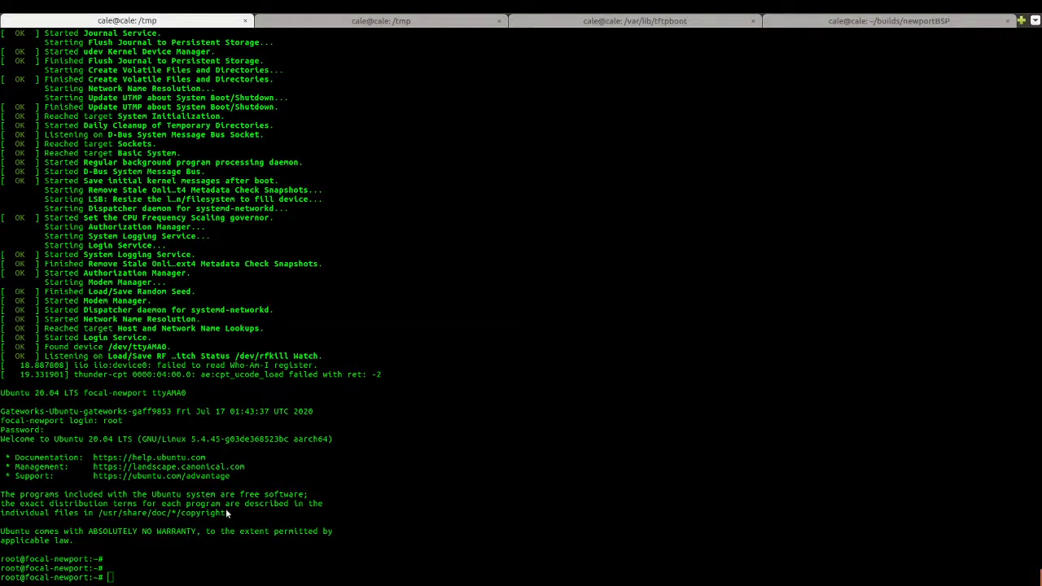
# Import the Webmin signing key with the wget | apt-key add command.
pyautogui.write('wget -qO - http://www.webmin.com/jcameron-key.asc | sudo apt-key add -')
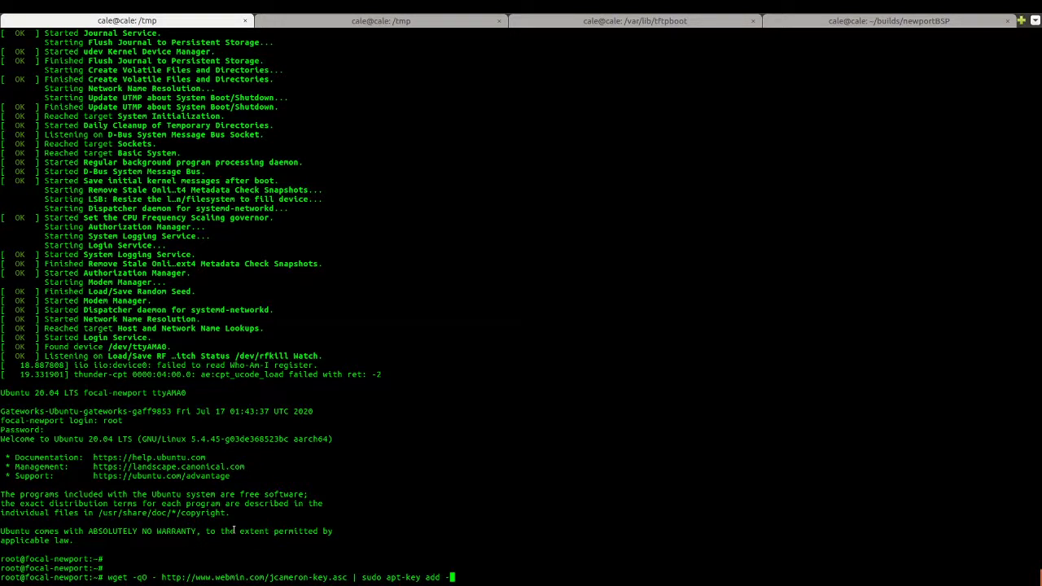
pyautogui.press('Return')
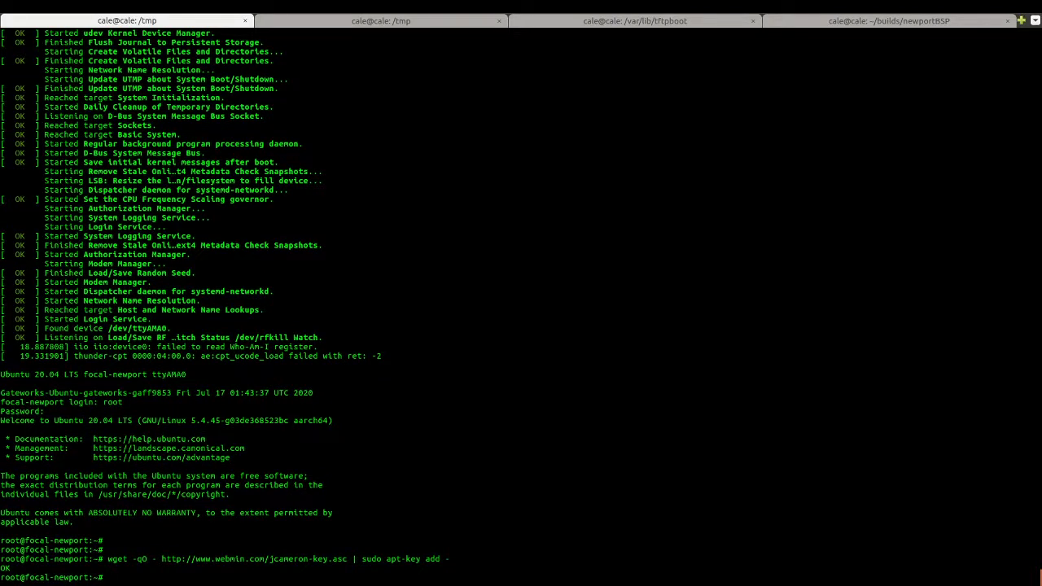
pyautogui.hotkey('alt', 'Tab')
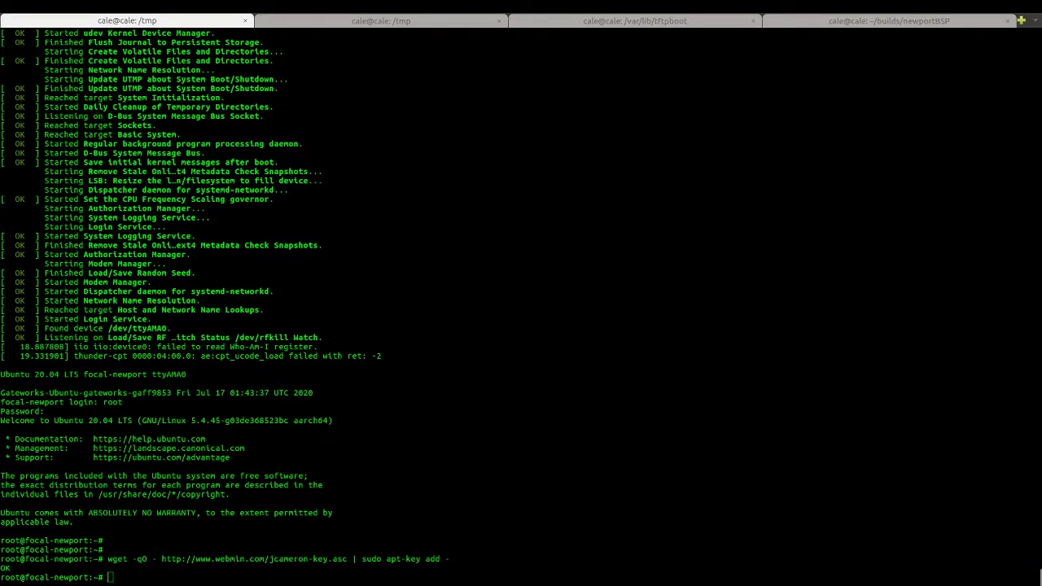
# Add the Webmin repository to webmin.list and refresh package lists with apt update.
pyautogui.middleClick(268, 442)
pyautogui.press('Return')
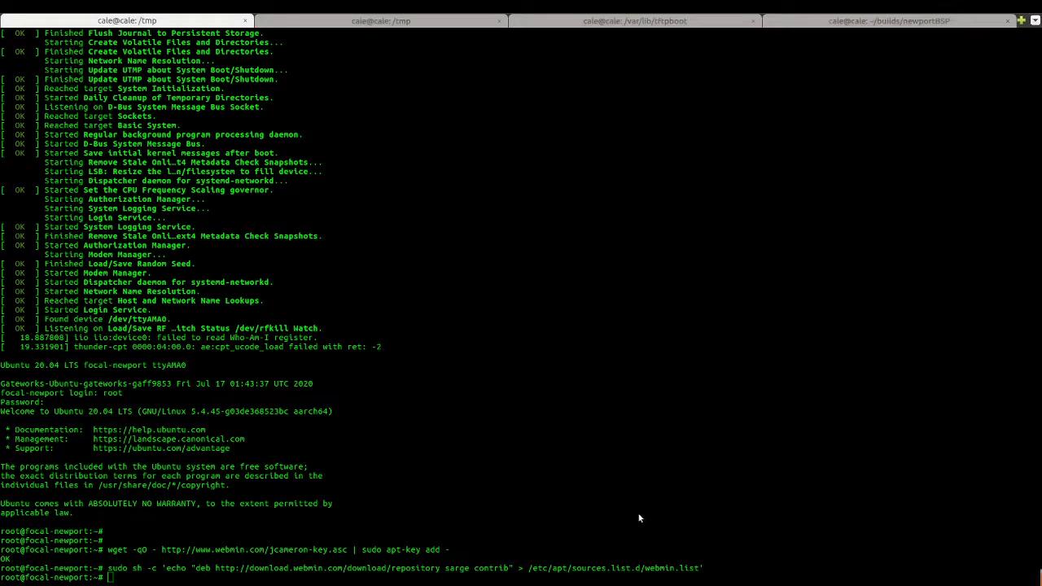
pyautogui.write('apt update')
pyautogui.press('Return')
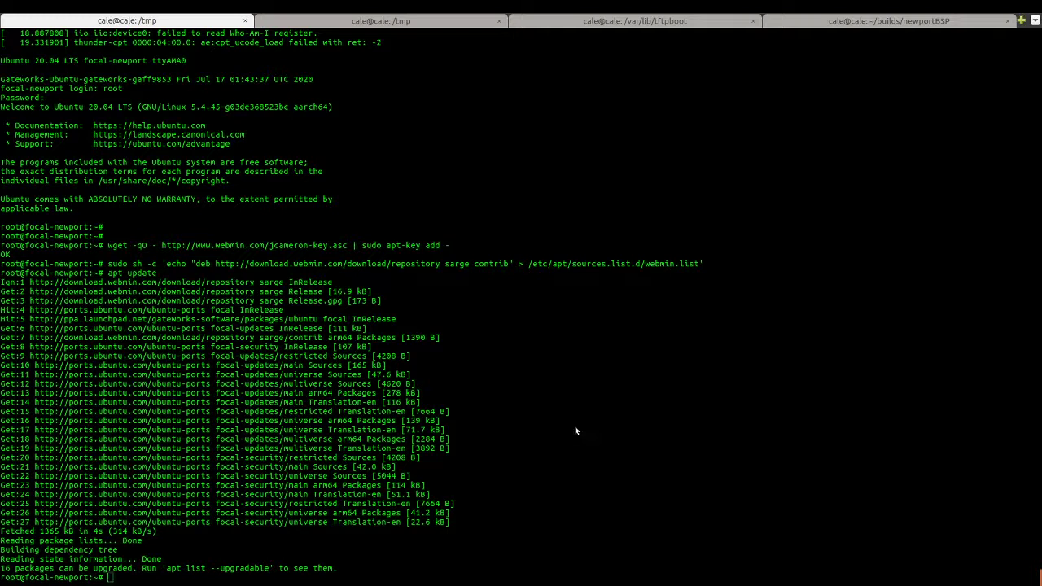
# Install Webmin by running apt install webmin -y in the shell.
pyautogui.click(626, 467)
pyautogui.write('apt install webmin -y')
pyautogui.press('Return')
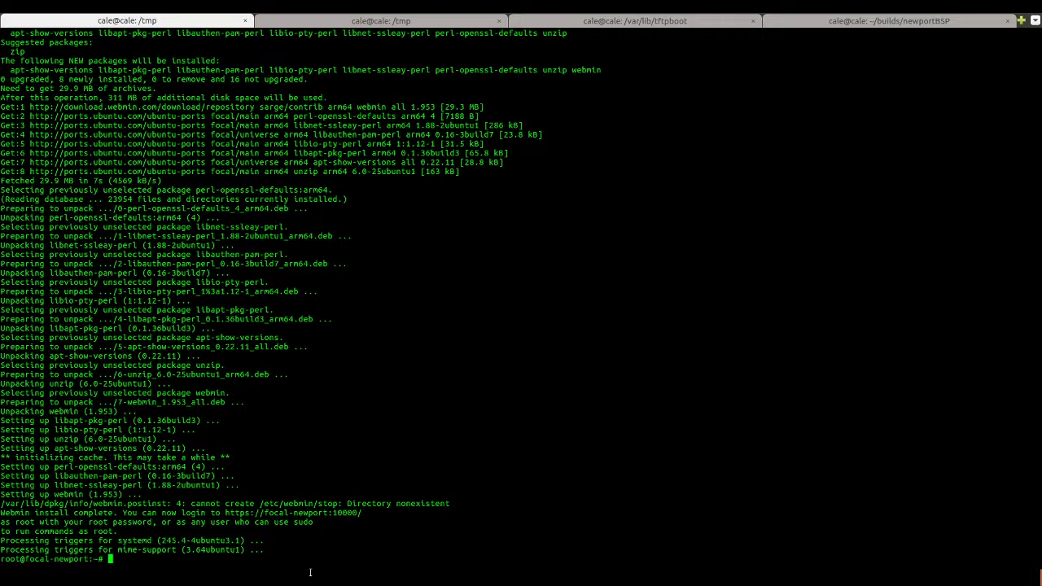
# Print the hostname with echo $HOSTNAME and check systemctl status webmin.
pyautogui.write('echo $HOSTNAME')
pyautogui.press('BackSpace')
pyautogui.press('BackSpace')
pyautogui.press('BackSpace')
pyautogui.press('BackSpace')
pyautogui.write('NAME')
pyautogui.press('Return')
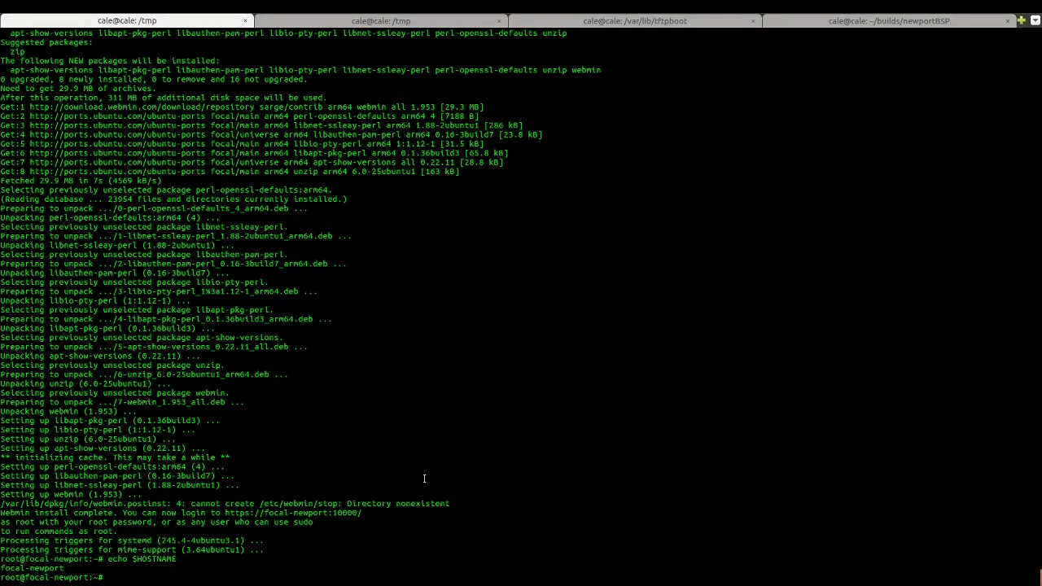
pyautogui.write('systemctl status webmin')
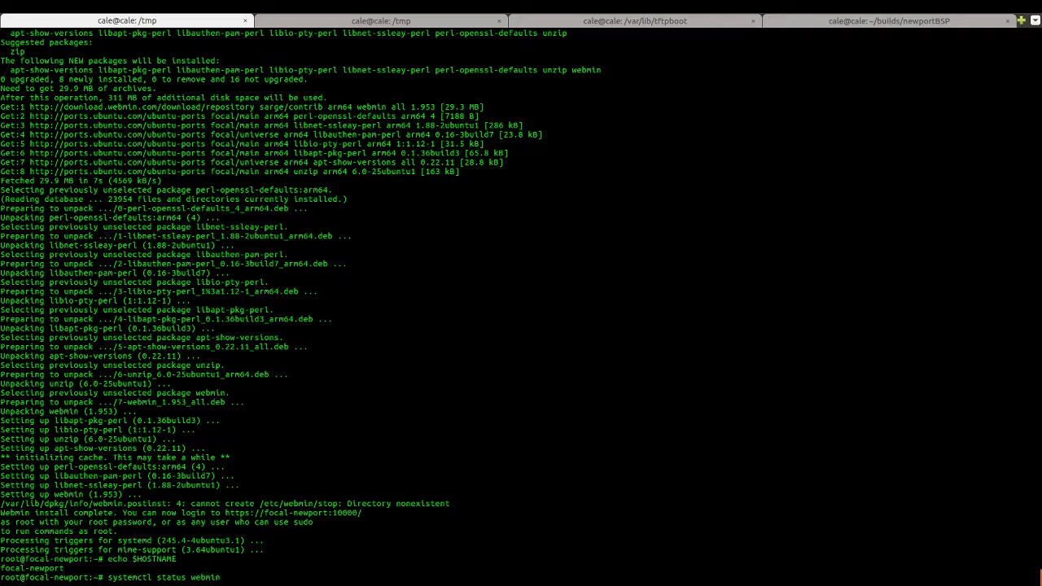
pyautogui.press('Return')
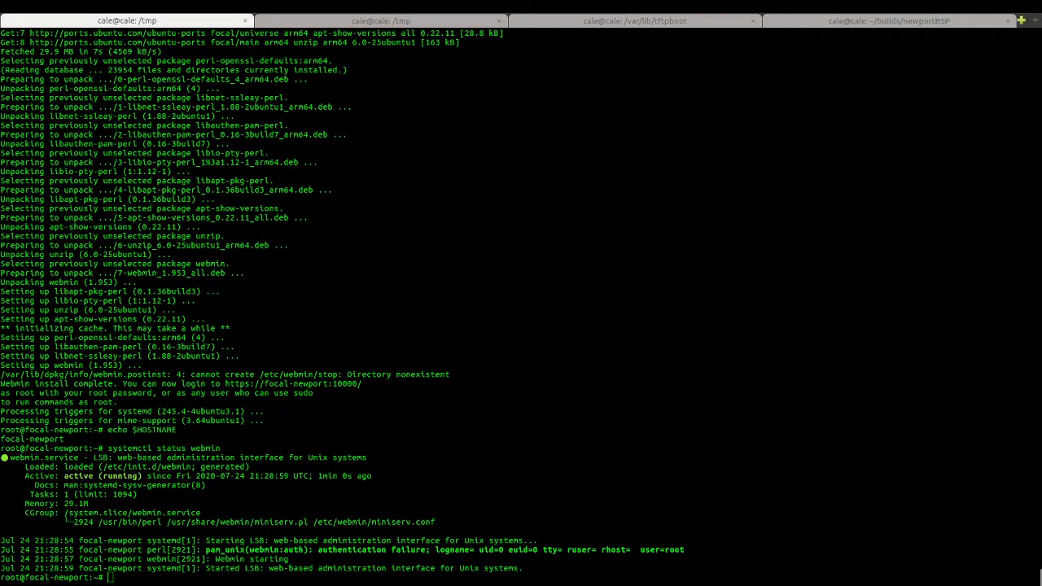
# Run /etc/webmin/start to confirm Webmin is already running as PID 2924.
pyautogui.click(443, 470)
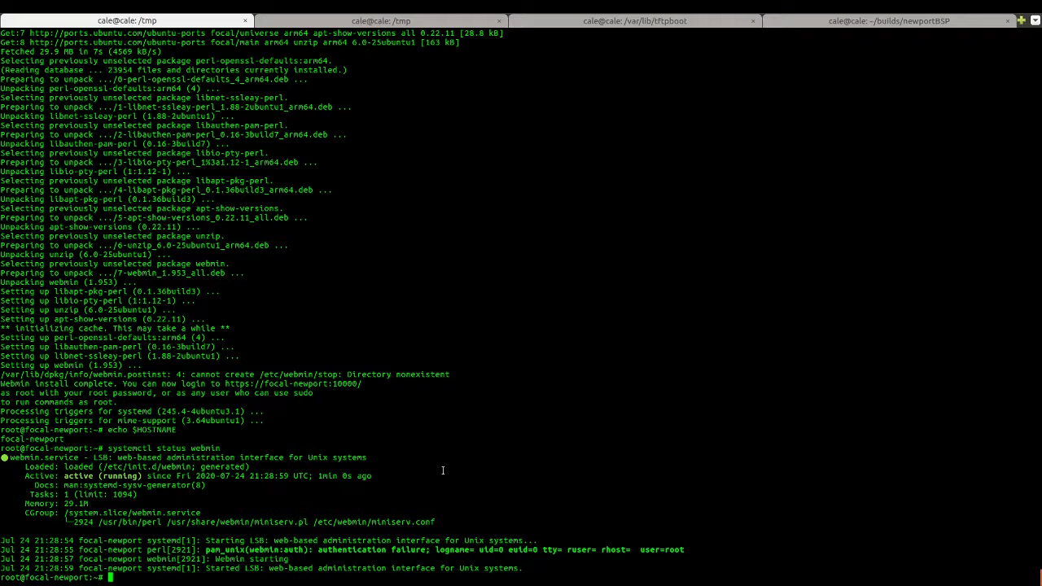
pyautogui.write('/etc/webmin/start')
pyautogui.press('Return')
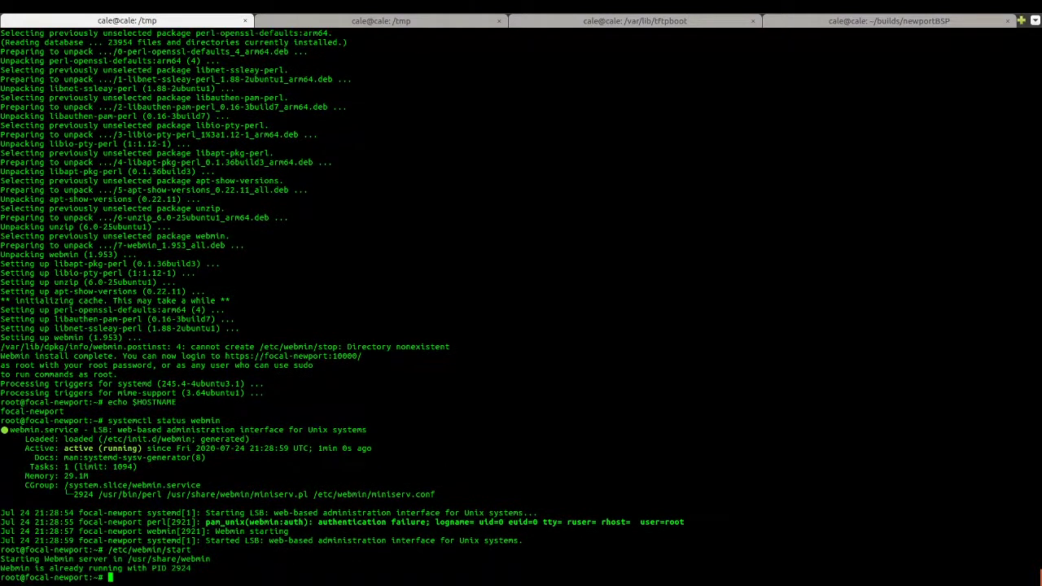
pyautogui.moveTo(169, 568); pyautogui.dragTo(197, 568)
pyautogui.click(356, 482)
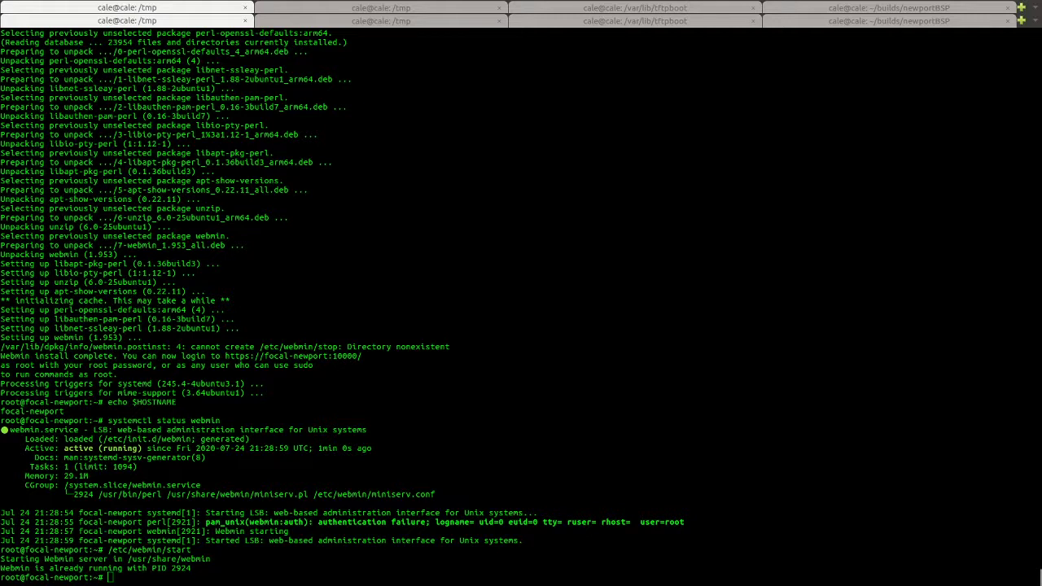
pyautogui.hotkey('alt', 'Tab')
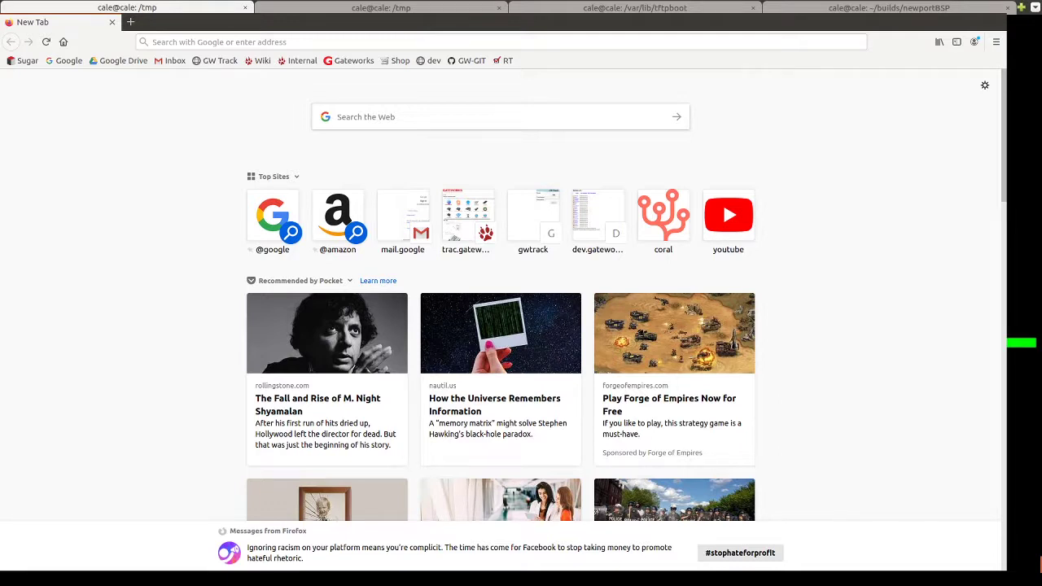
pyautogui.click(180, 43)
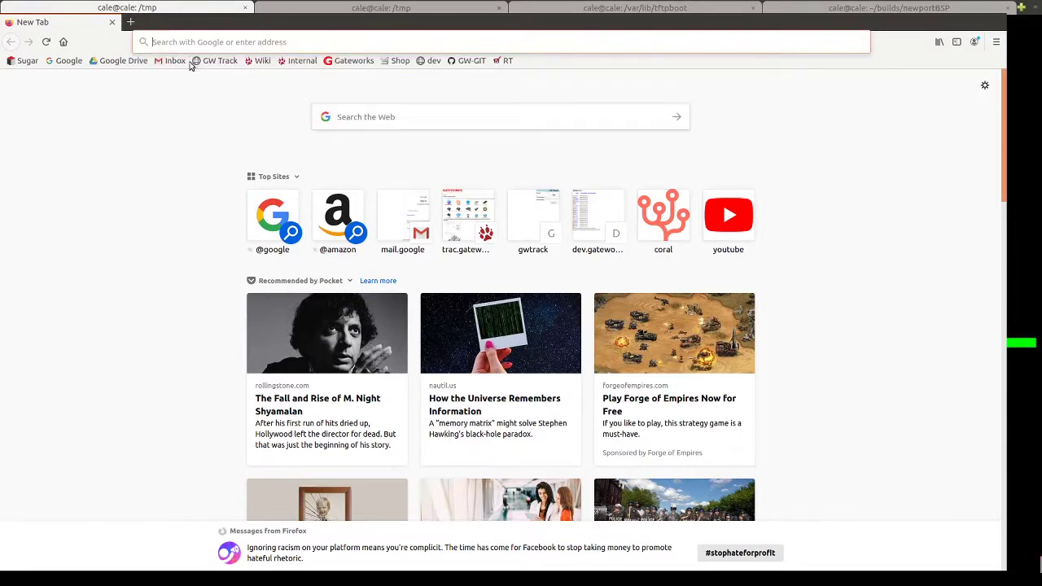
pyautogui.write('https://focal-newport:10000/')
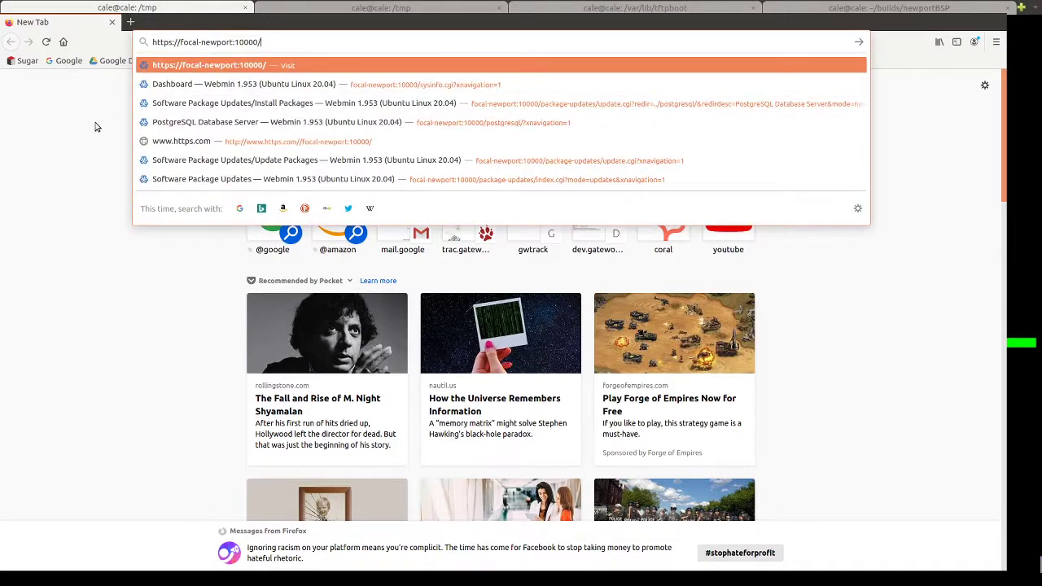
pyautogui.press('Return')
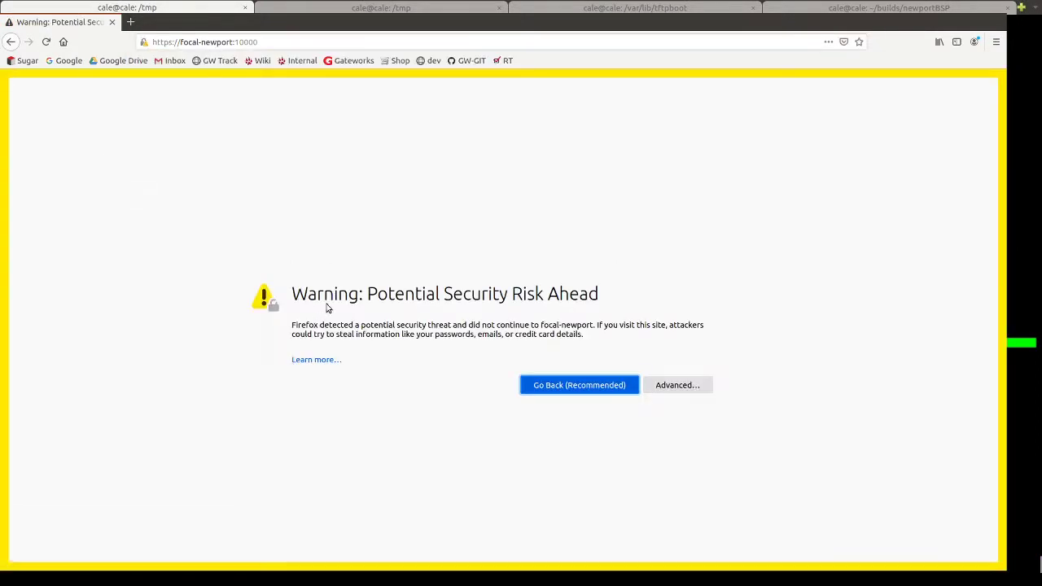
pyautogui.click(649, 388)
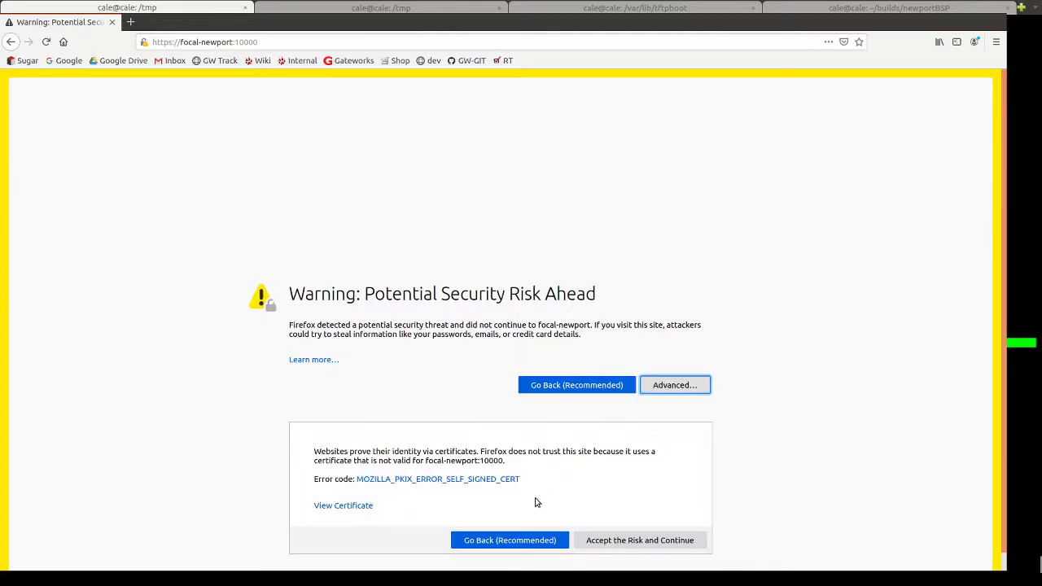
pyautogui.click(602, 544)
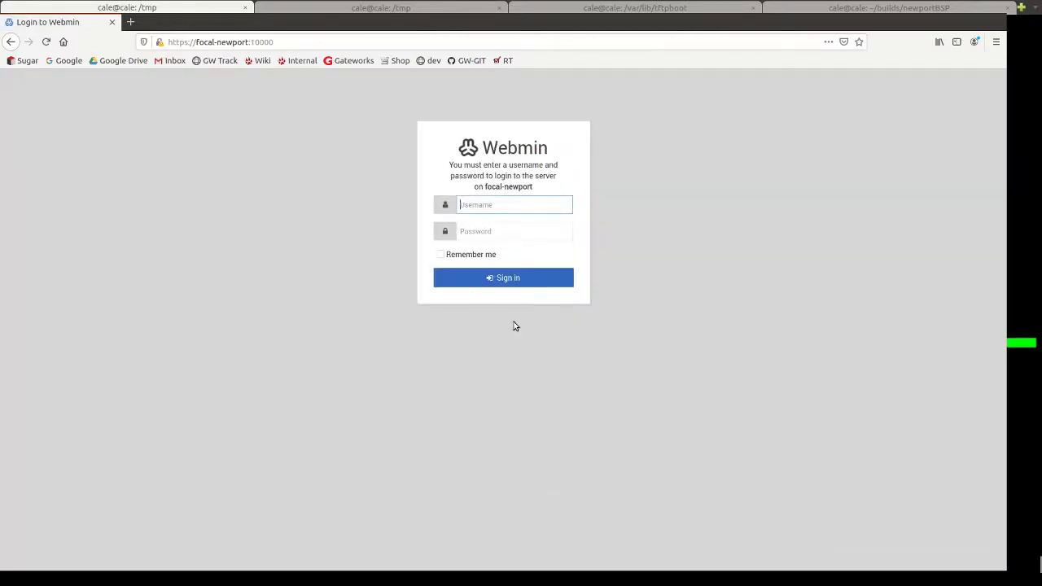
# Sign in to Webmin with username root and the root password.
pyautogui.write('root')
pyautogui.press('Tab')
pyautogui.write('•••')
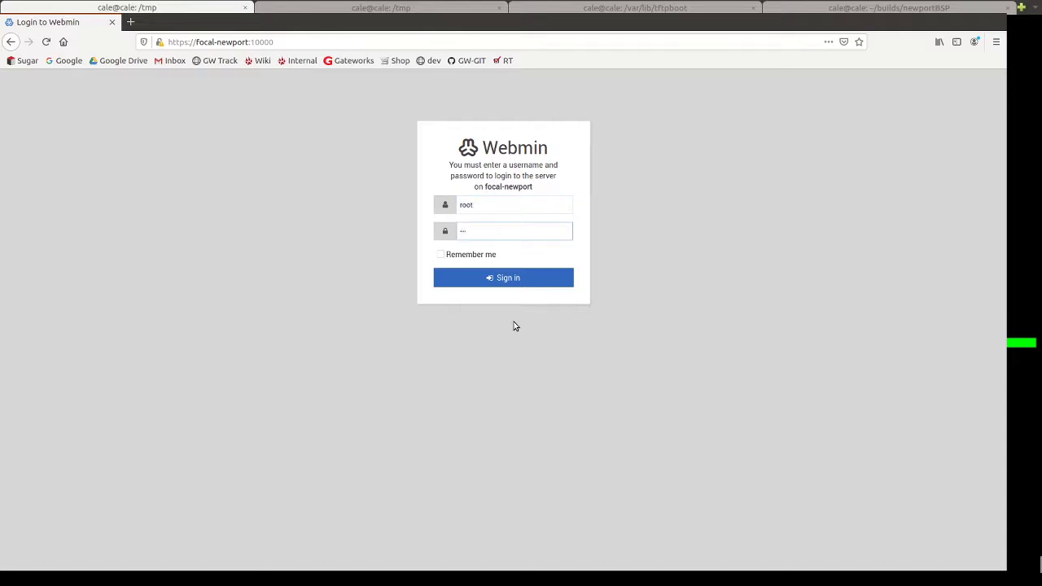
pyautogui.click(471, 277)
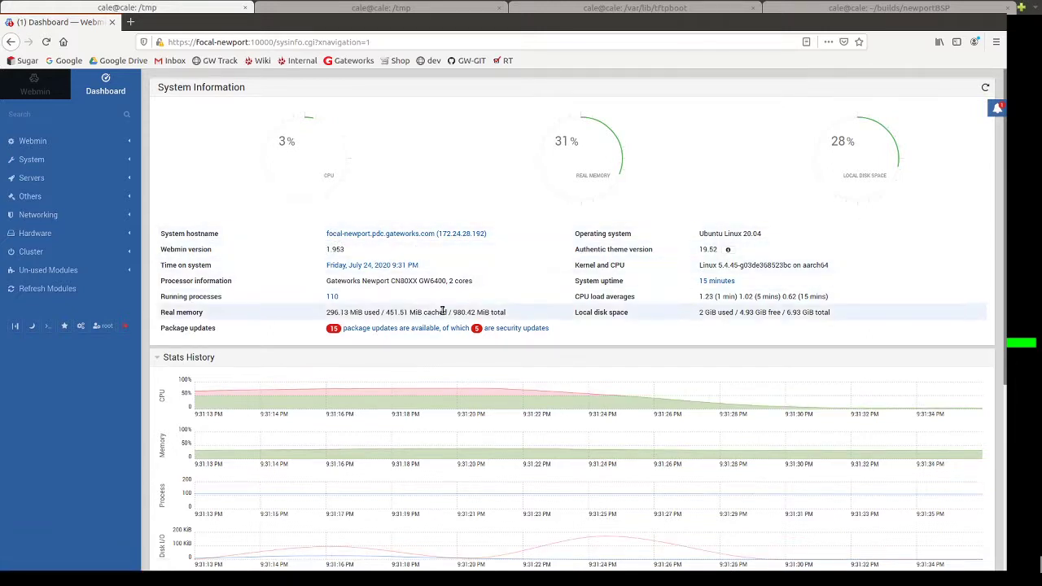
# Review Stats History and Network Interfaces, then open the root terminal with Alt+K.
pyautogui.scroll(-5, 388, 365)
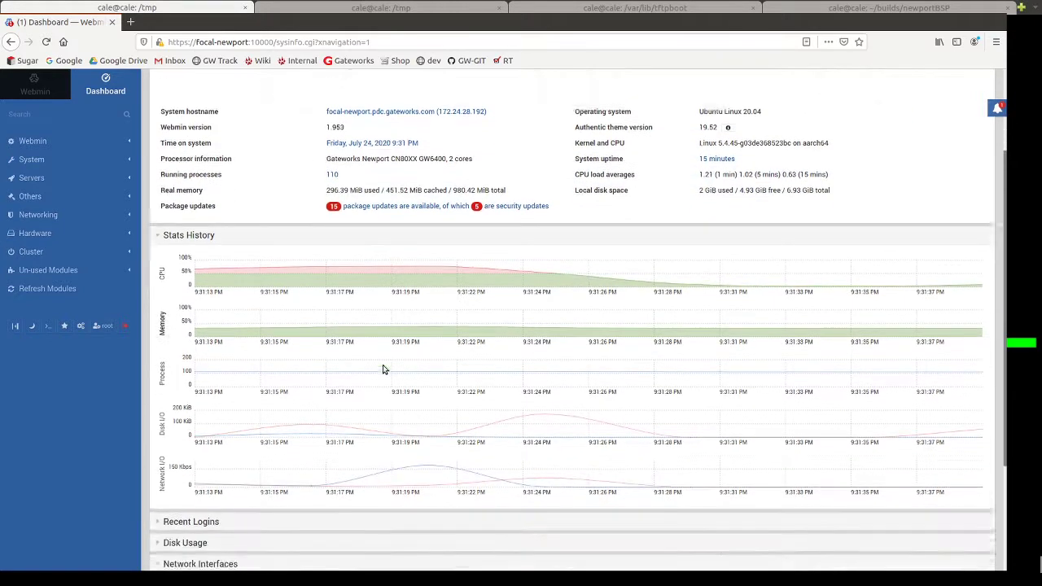
pyautogui.scroll(-1, 352, 291)
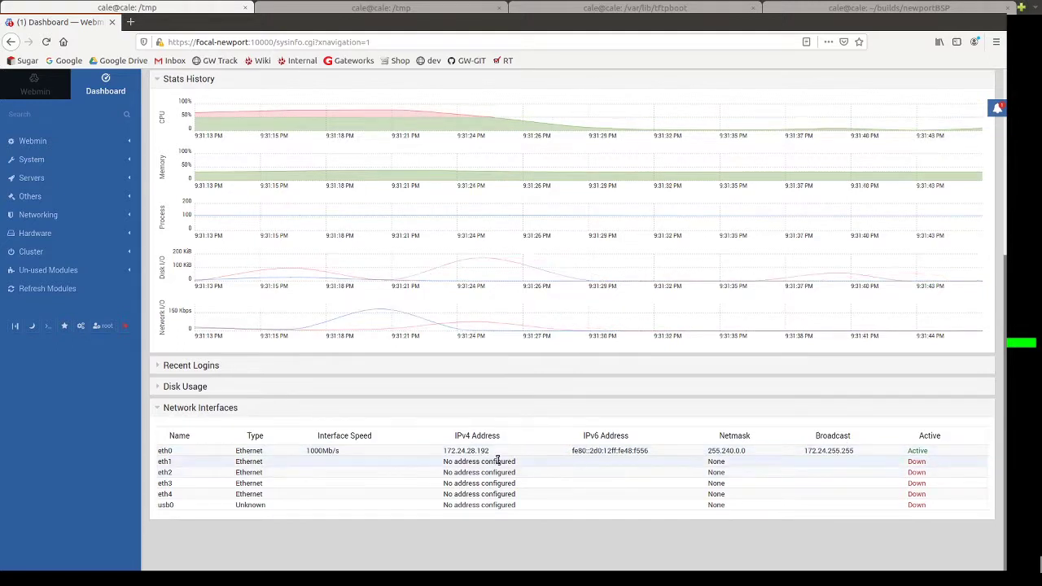
pyautogui.scroll(2, 498, 462)
pyautogui.scroll(3, 498, 462)
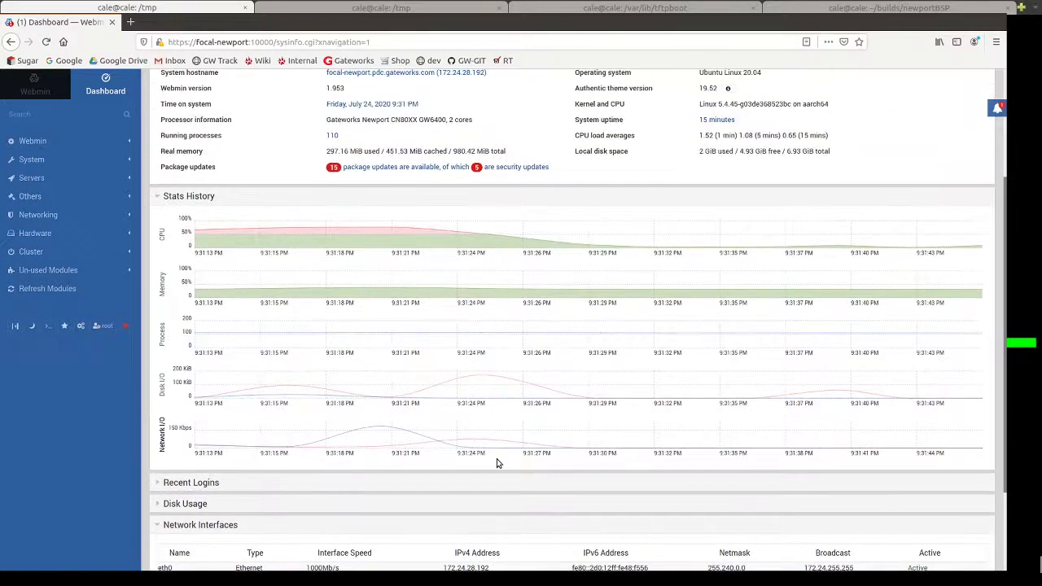
pyautogui.scroll(3, 498, 462)
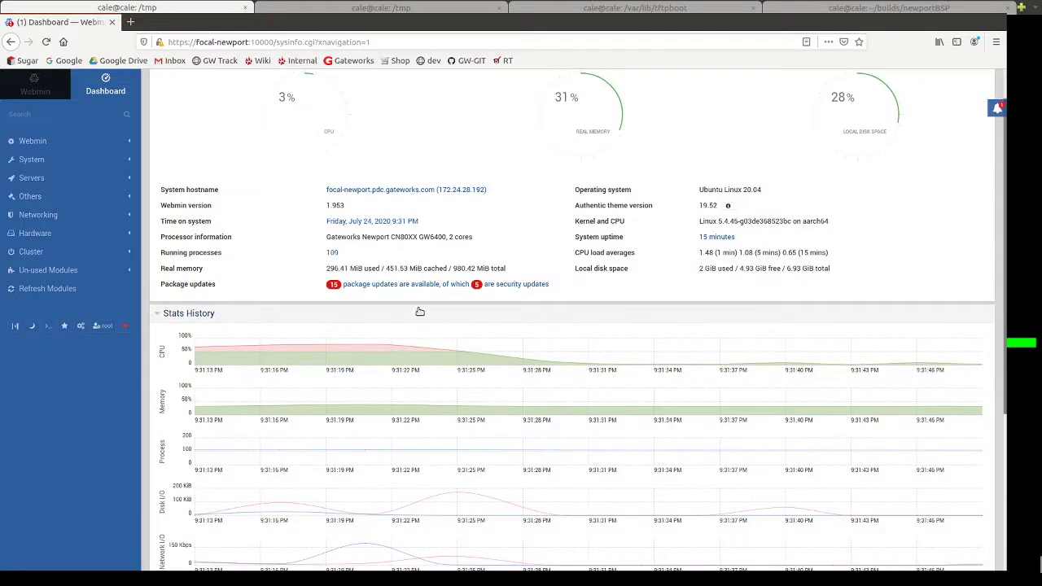
pyautogui.scroll(1, 577, 377)
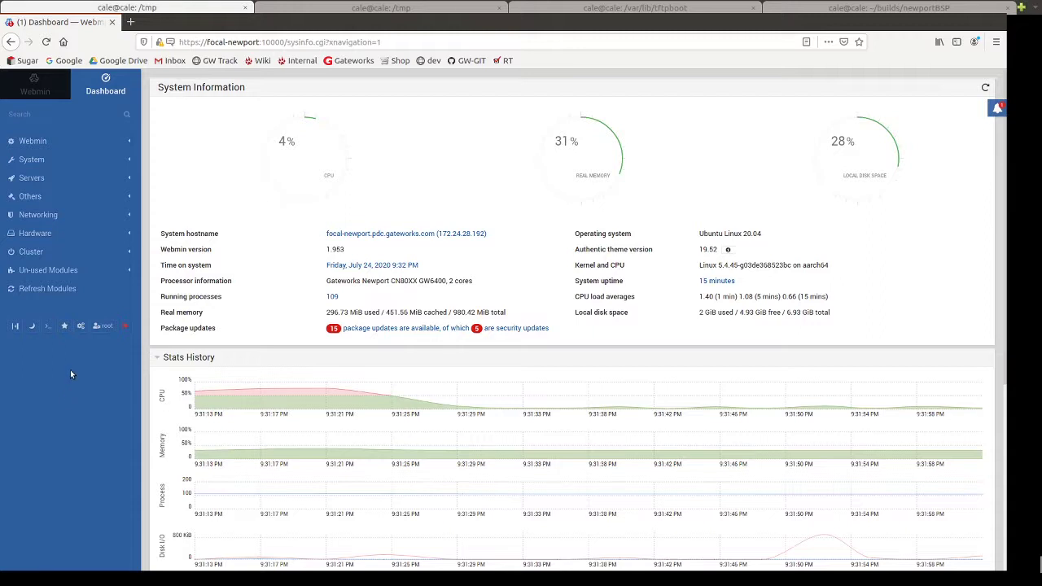
pyautogui.hotkey('alt', 'k')
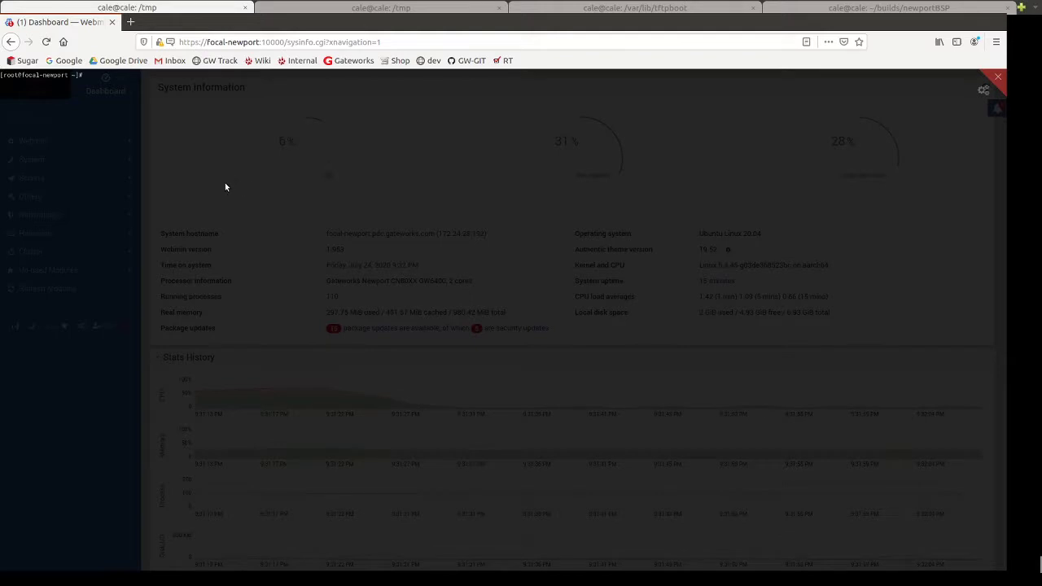
# Print the board's hostname with echo $HOSTNAME in the built-in terminal.
pyautogui.write('echo $HOSTNAME')
pyautogui.press('Return')
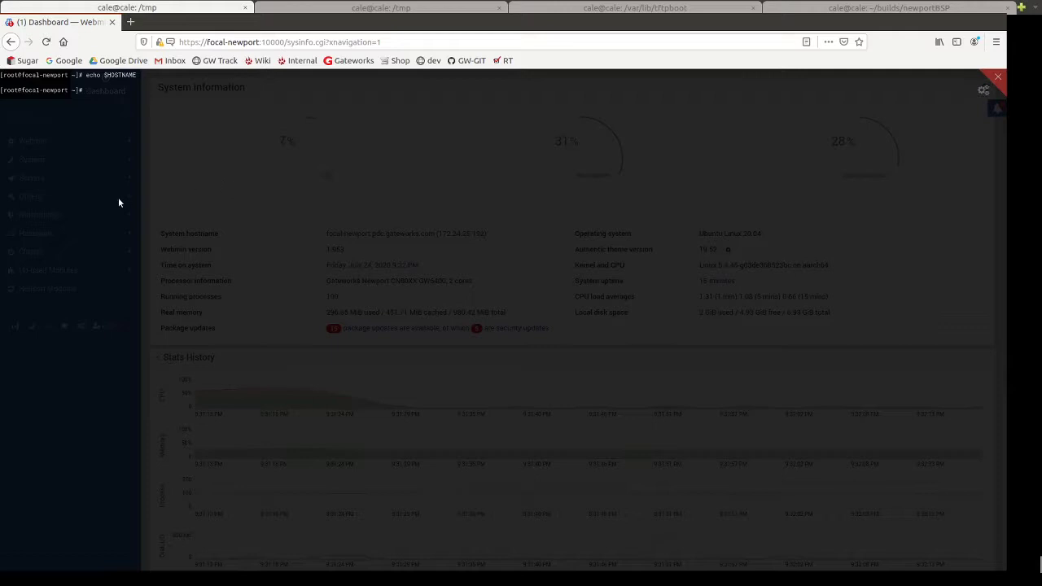
# Show kernel details with uname -a, then close the terminal overlay.
pyautogui.press('Up')
pyautogui.press('BackSpace')
pyautogui.press('BackSpace')
pyautogui.press('BackSpace')
pyautogui.press('BackSpace')
pyautogui.press('BackSpace')
pyautogui.press('BackSpace')
pyautogui.press('BackSpace')
pyautogui.press('BackSpace')
pyautogui.press('BackSpace')
pyautogui.press('BackSpace')
pyautogui.press('BackSpace')
pyautogui.press('BackSpace')
pyautogui.press('BackSpace')
pyautogui.press('BackSpace')
pyautogui.write('uname -a')
pyautogui.press('Return')
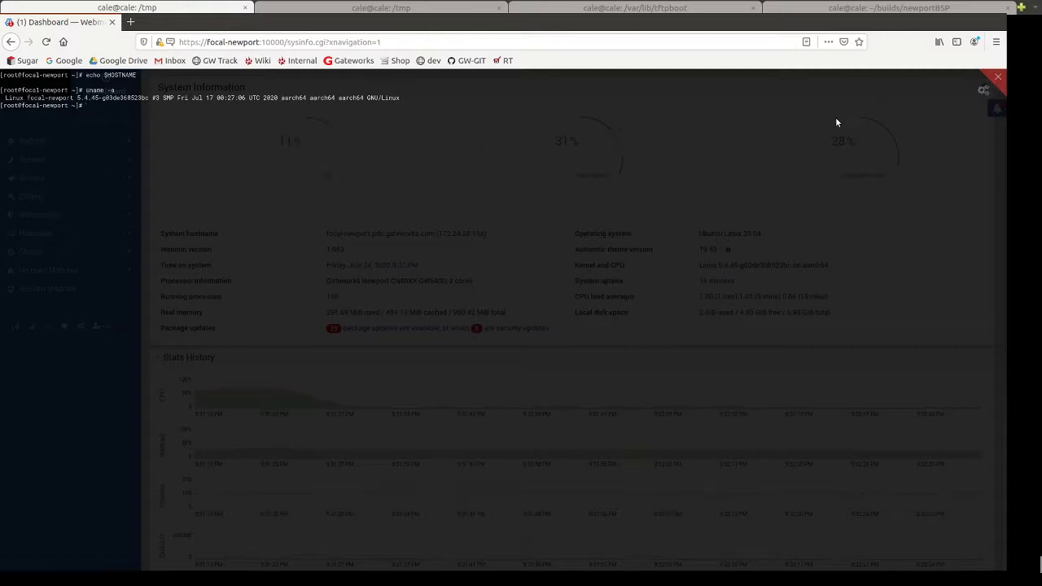
pyautogui.click(1000, 78)
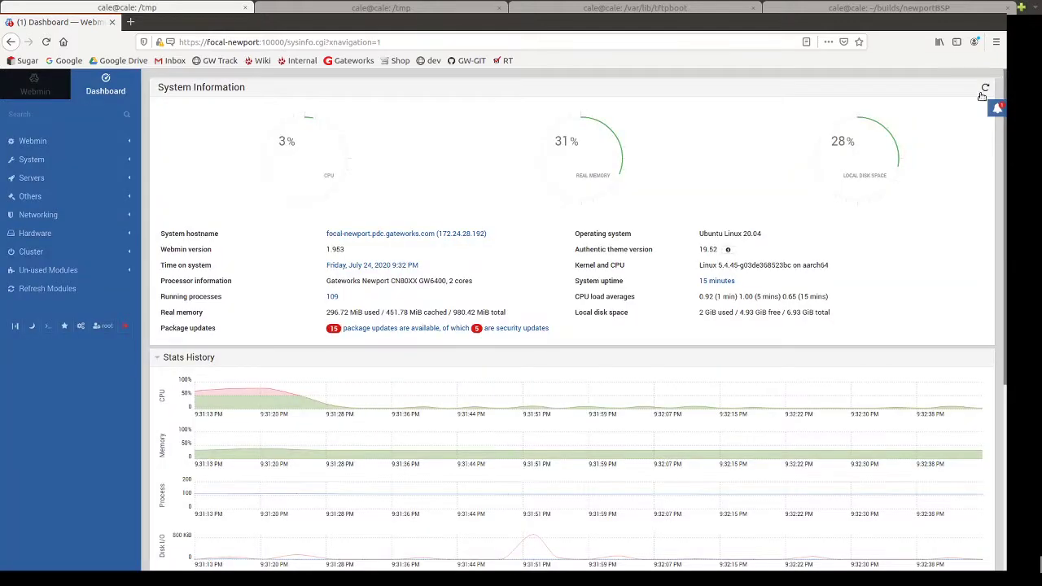
# Open the available package updates and choose Update Selected Packages for all 16.
pyautogui.click(401, 330)
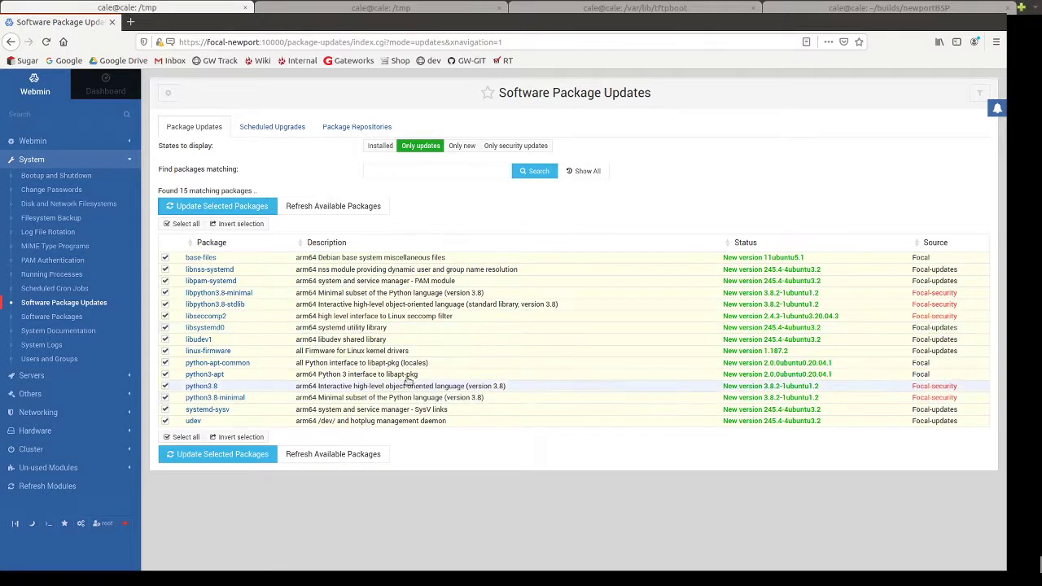
pyautogui.click(192, 209)
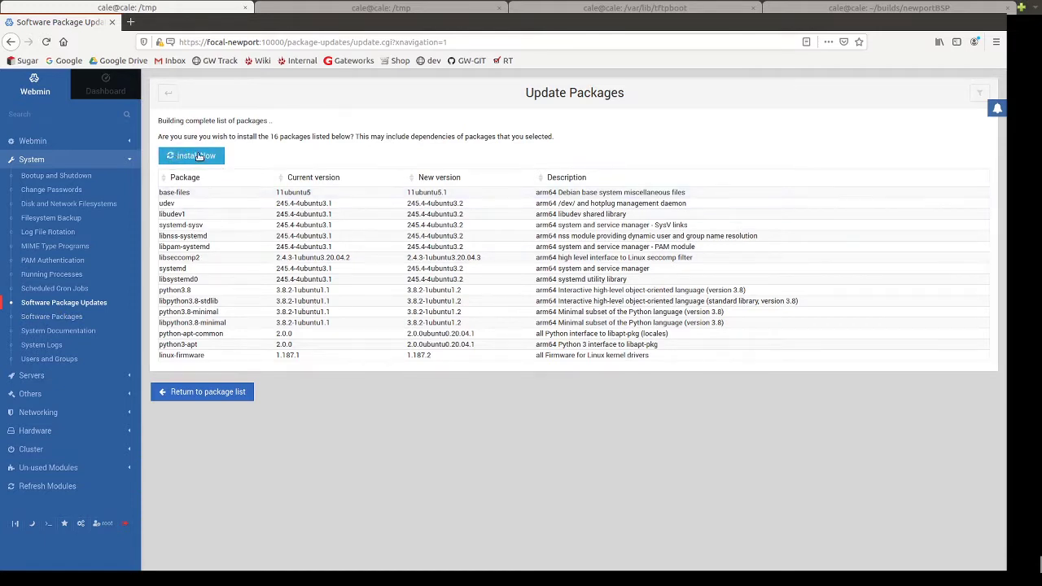
# Expand the Webmin category and its Un-used Modules list, then scroll through it.
pyautogui.scroll(-1, 60, 295)
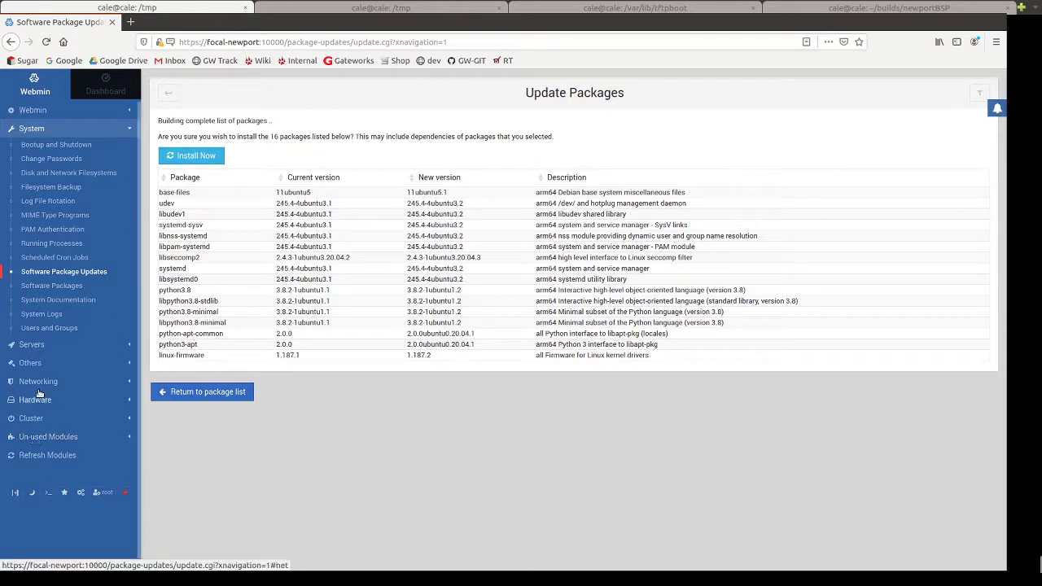
pyautogui.scroll(1, 38, 404)
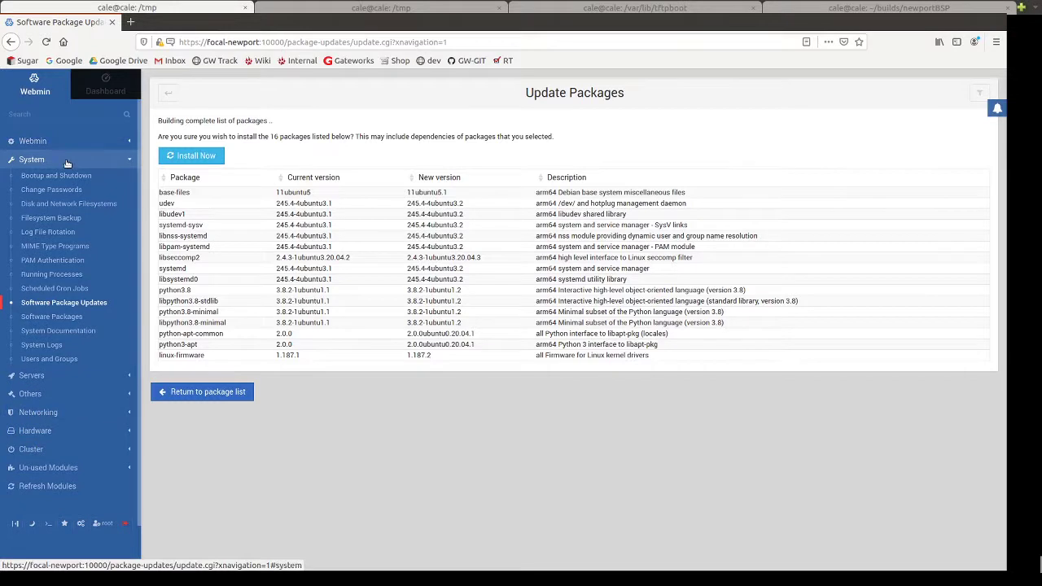
pyautogui.click(41, 141)
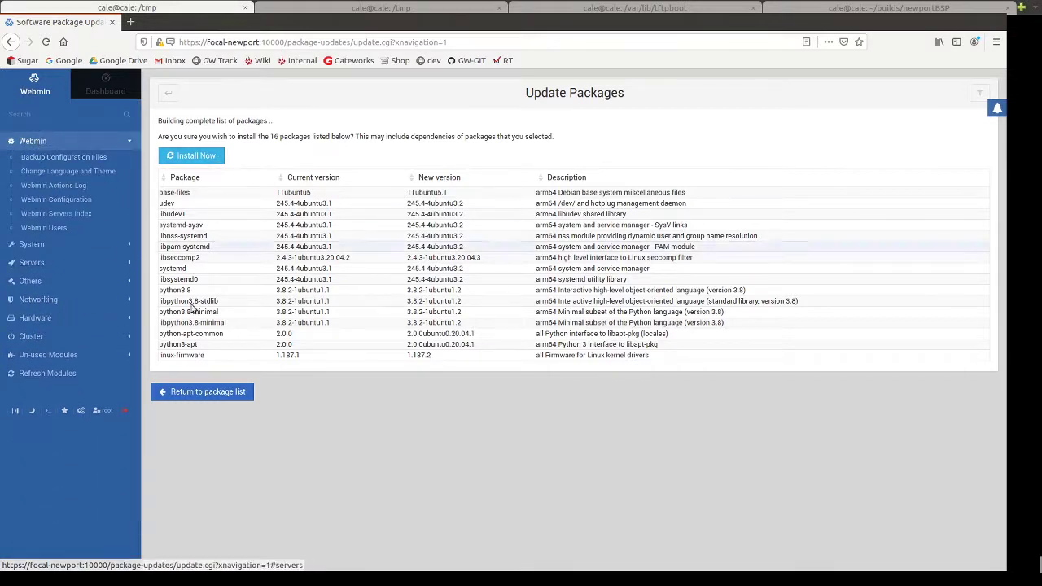
pyautogui.click(51, 356)
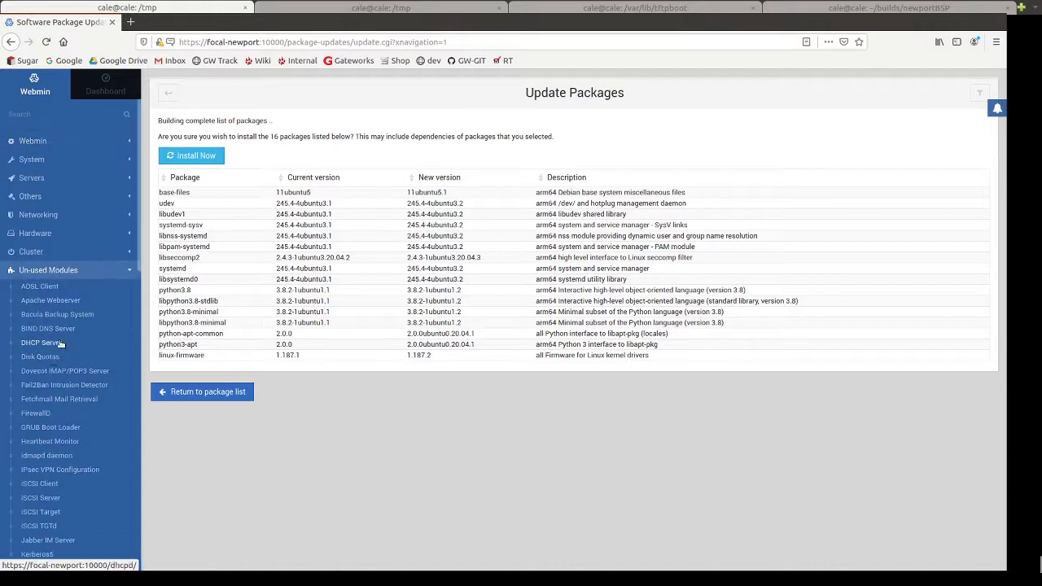
pyautogui.scroll(-3, 93, 397)
pyautogui.scroll(-5, 93, 397)
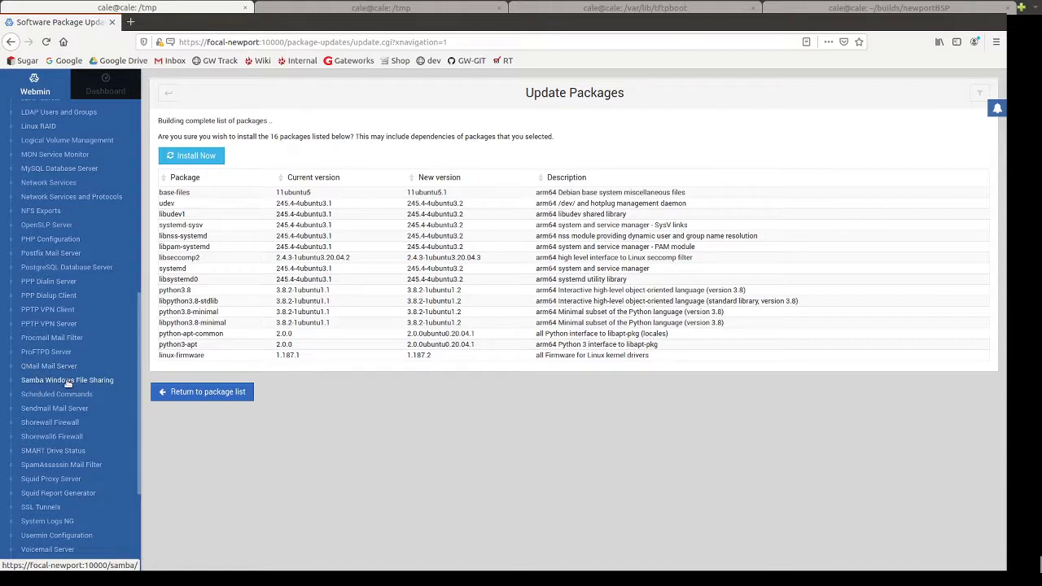
# View the Samba Windows File Sharing module, which is not installed.
pyautogui.click(68, 382)
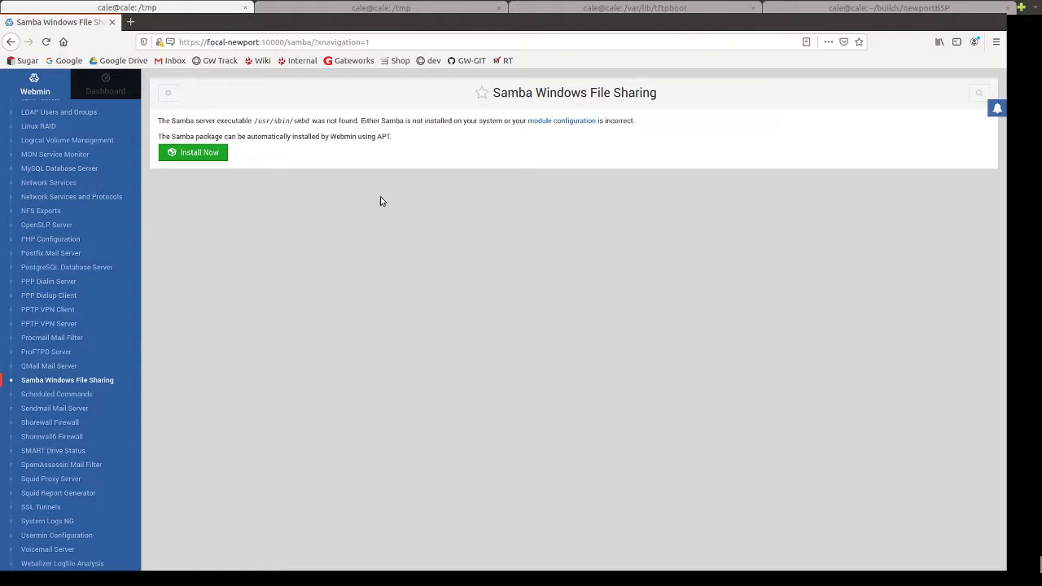
pyautogui.scroll(4, 77, 449)
pyautogui.scroll(-7, 73, 449)
# Go to Software Packages under the System category.
pyautogui.scroll(4, 72, 452)
pyautogui.scroll(7, 72, 451)
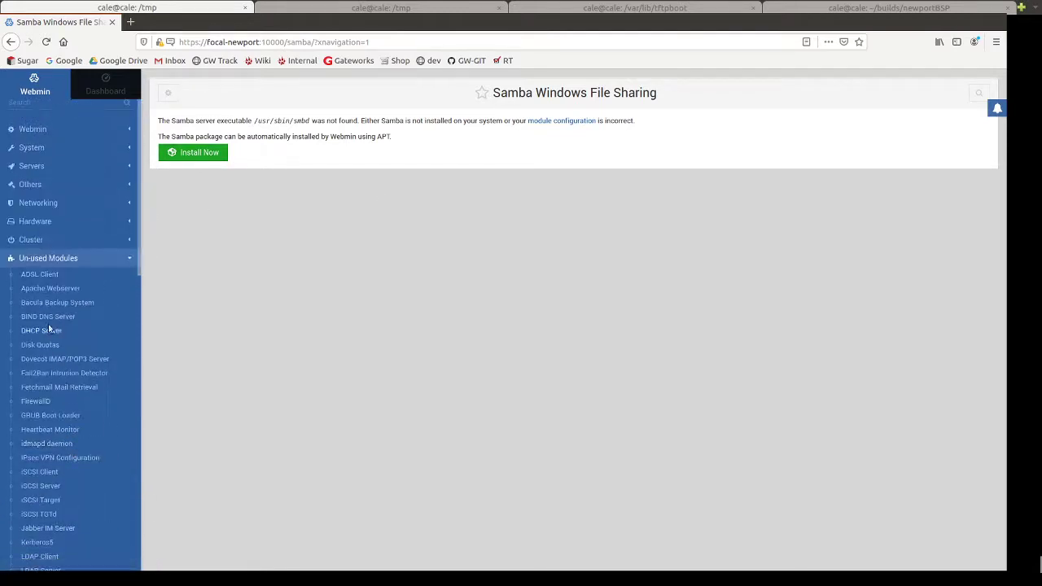
pyautogui.click(45, 147)
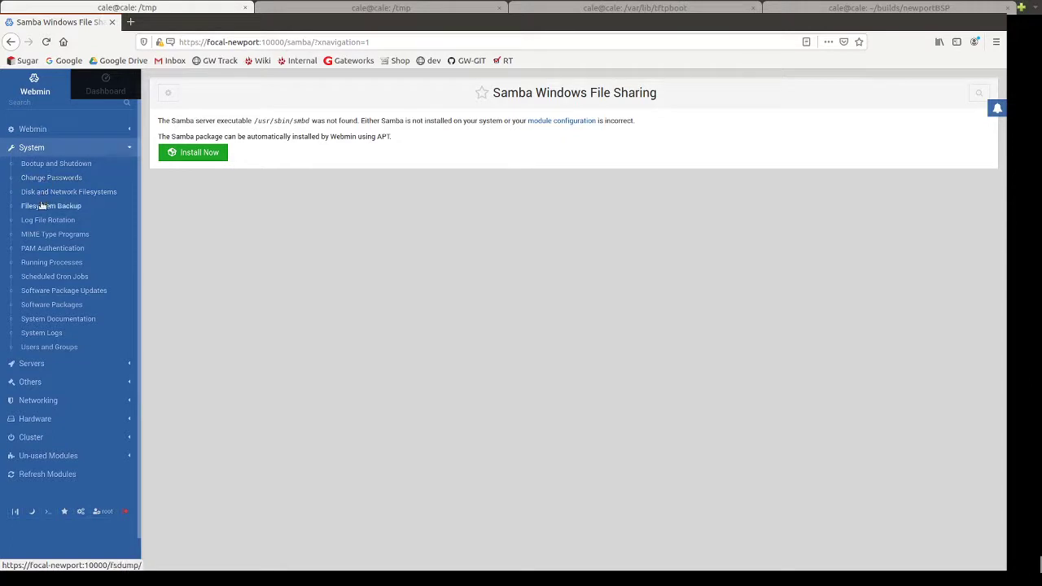
pyautogui.click(42, 307)
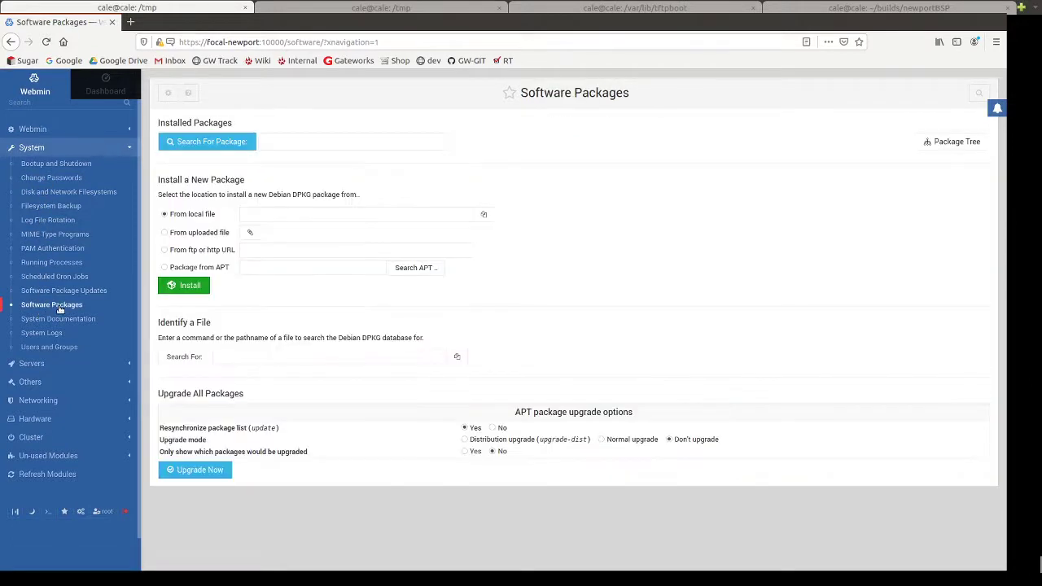
# Choose 'Package from APT' as the new package source and clear the nmap package name.
pyautogui.click(165, 268)
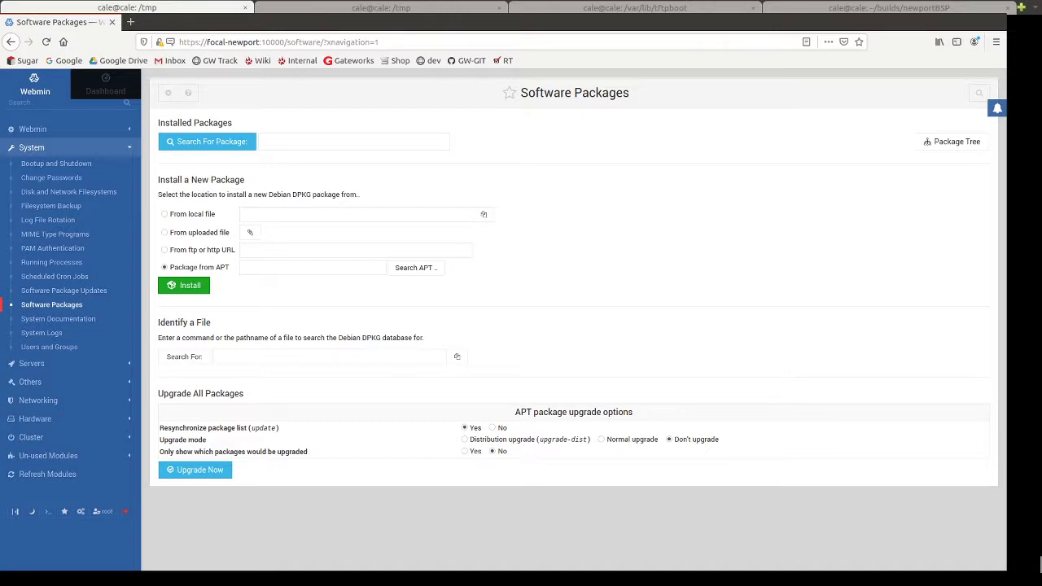
pyautogui.click(271, 272)
pyautogui.press('BackSpace')
pyautogui.press('BackSpace')
pyautogui.press('BackSpace')
pyautogui.write('na')
pyautogui.press('BackSpace')
pyautogui.click(246, 303)
pyautogui.doubleClick(266, 268)
pyautogui.press('BackSpace')
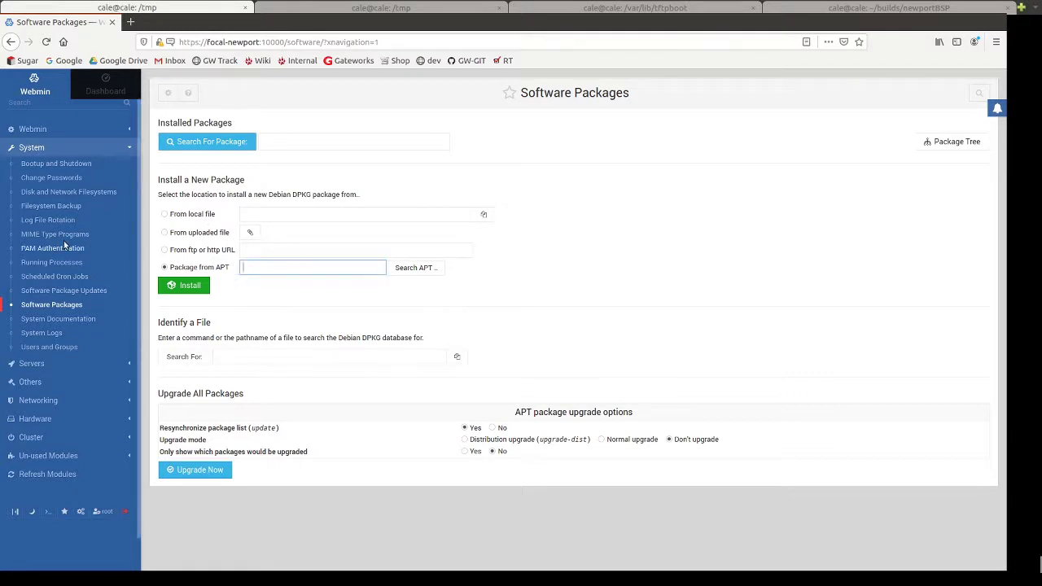
pyautogui.click(54, 131)
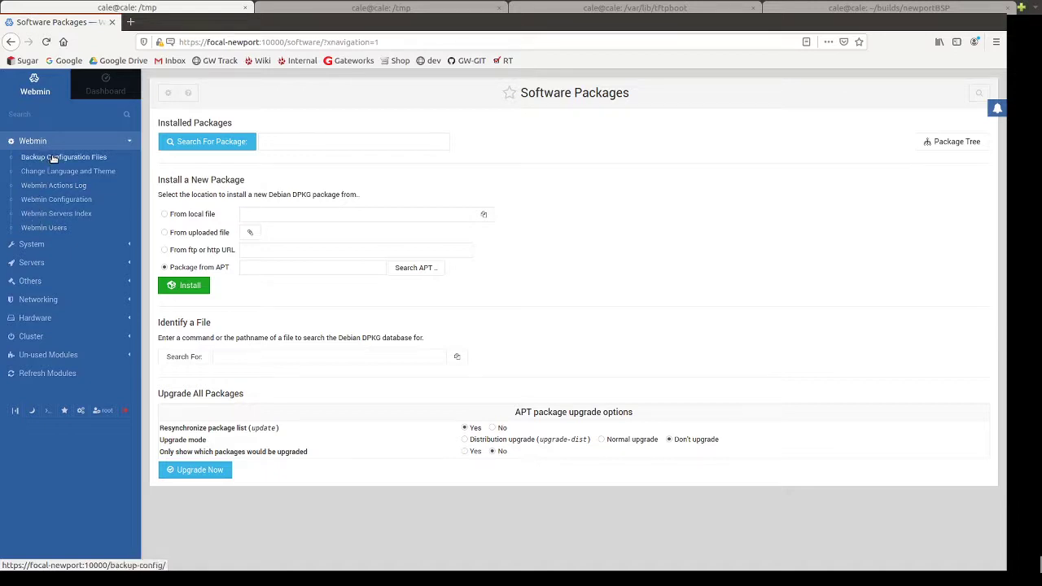
# In Webmin Servers Index, start a new server registration with hostname focal-ventana.
pyautogui.click(39, 216)
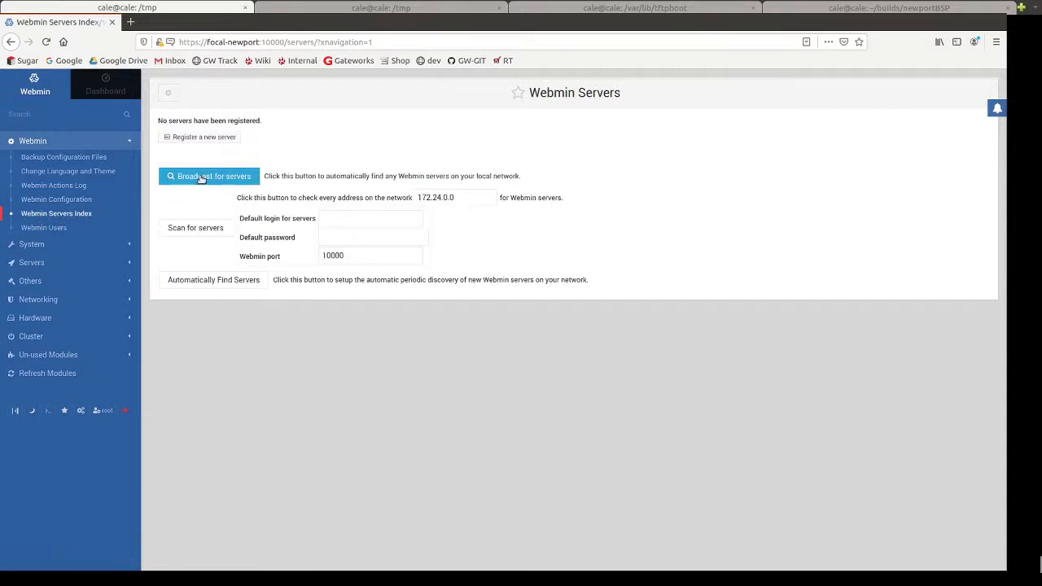
pyautogui.click(202, 140)
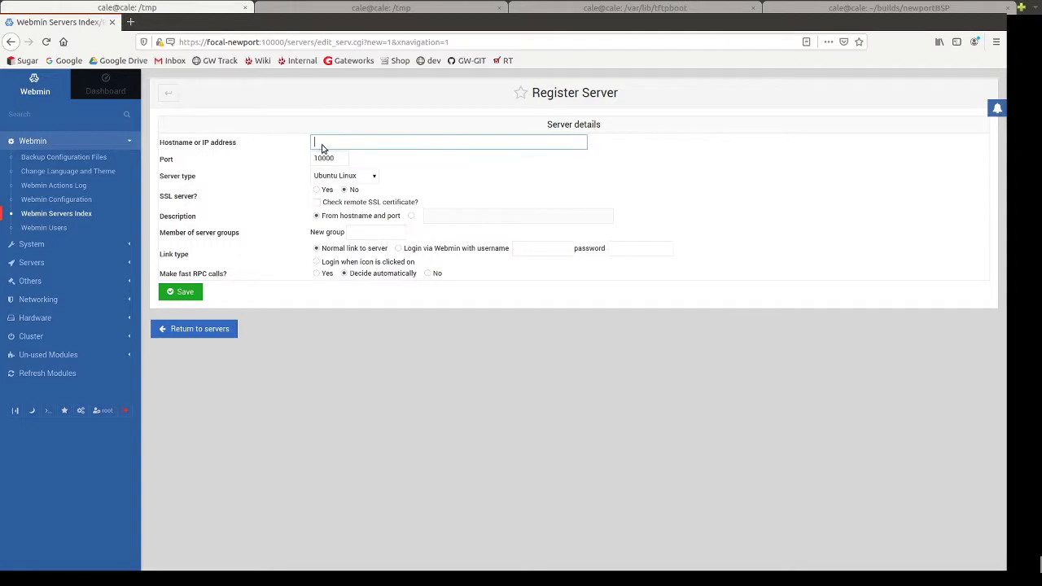
pyautogui.click(331, 374)
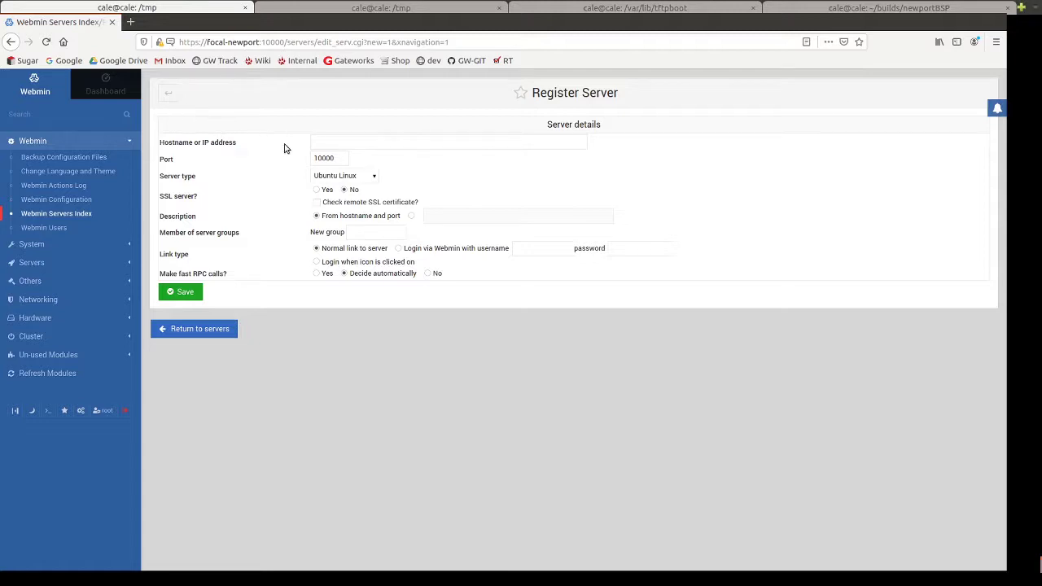
pyautogui.click(322, 143)
pyautogui.write('focal-ventana')
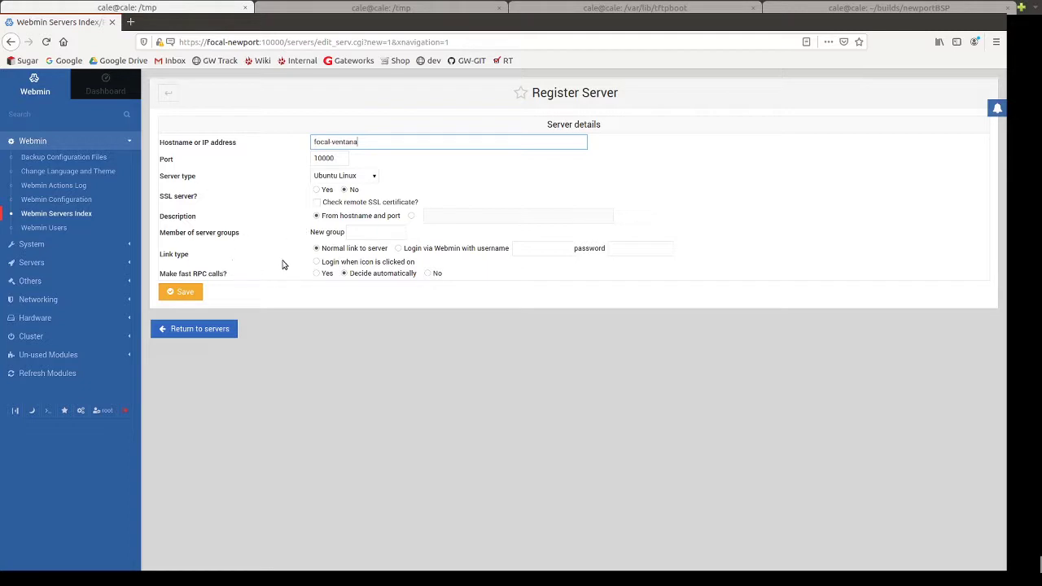
# Set login via Webmin with username and password, fast RPC calls No, and save.
pyautogui.click(398, 250)
pyautogui.click(568, 253)
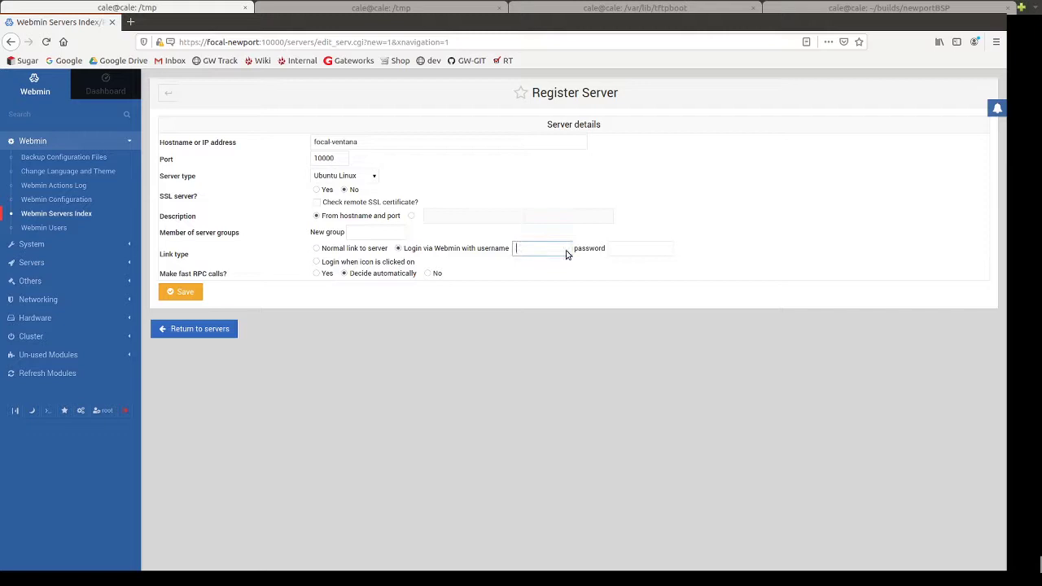
pyautogui.click(631, 250)
pyautogui.write('••••')
pyautogui.click(594, 296)
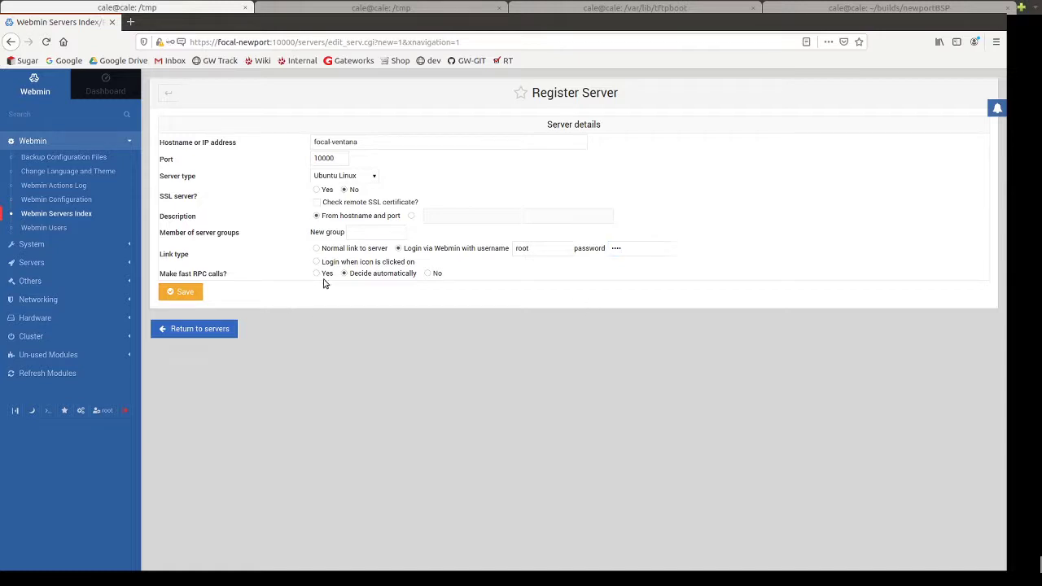
pyautogui.click(427, 274)
pyautogui.click(181, 298)
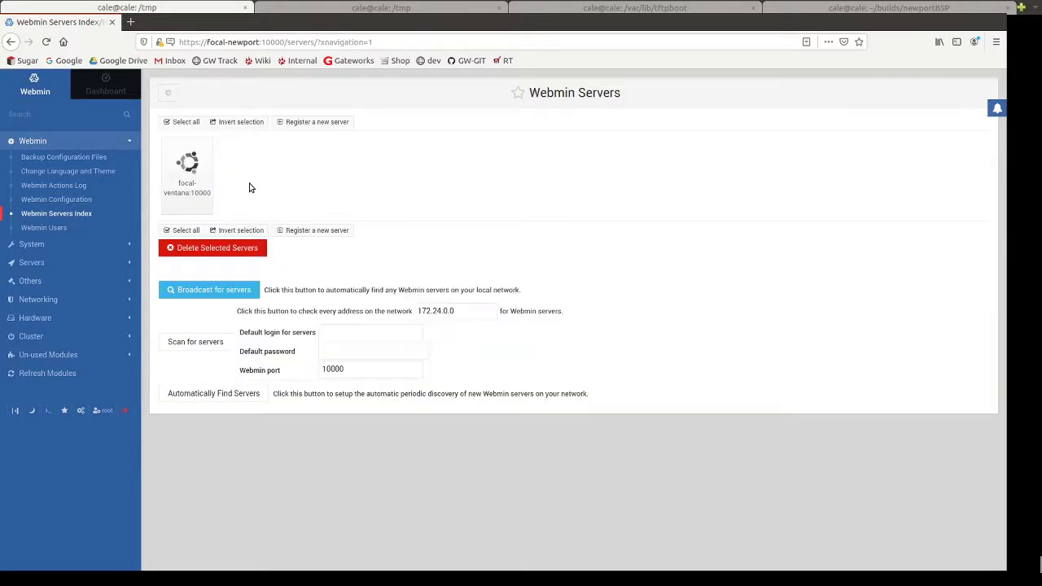
pyautogui.click(192, 186)
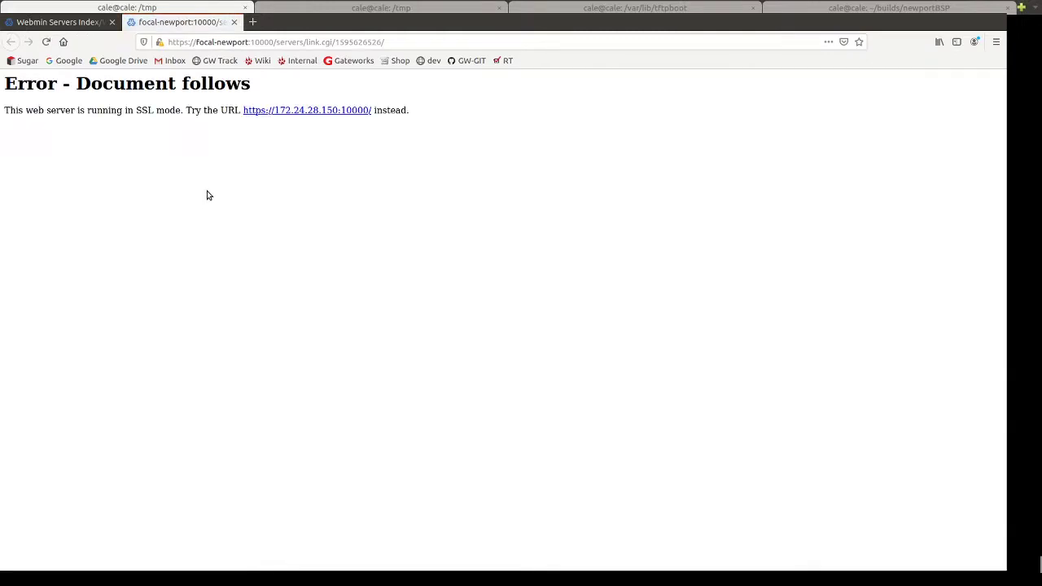
pyautogui.click(234, 22)
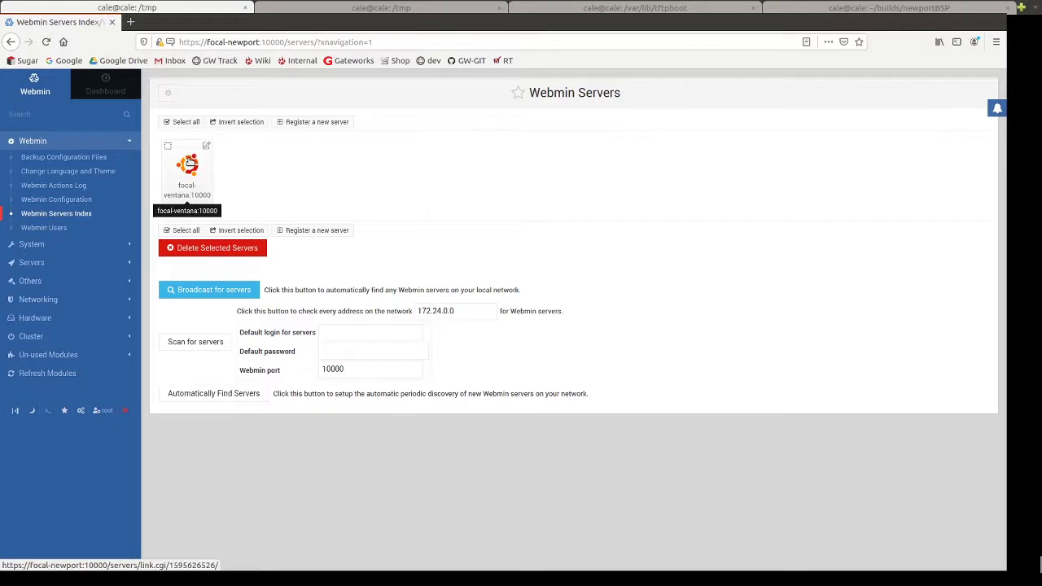
pyautogui.click(188, 163)
pyautogui.click(262, 112)
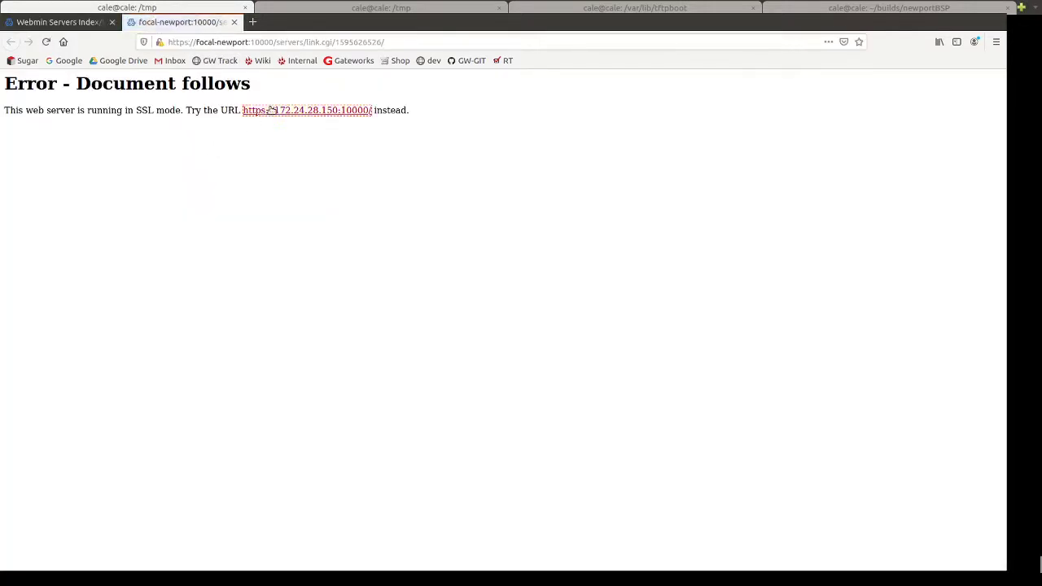
pyautogui.click(692, 385)
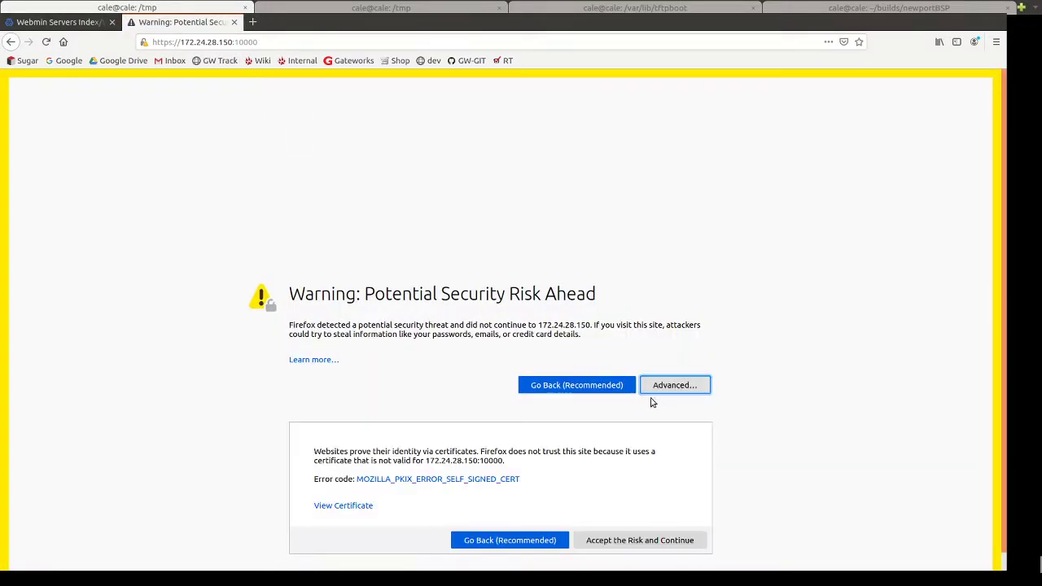
pyautogui.click(621, 525)
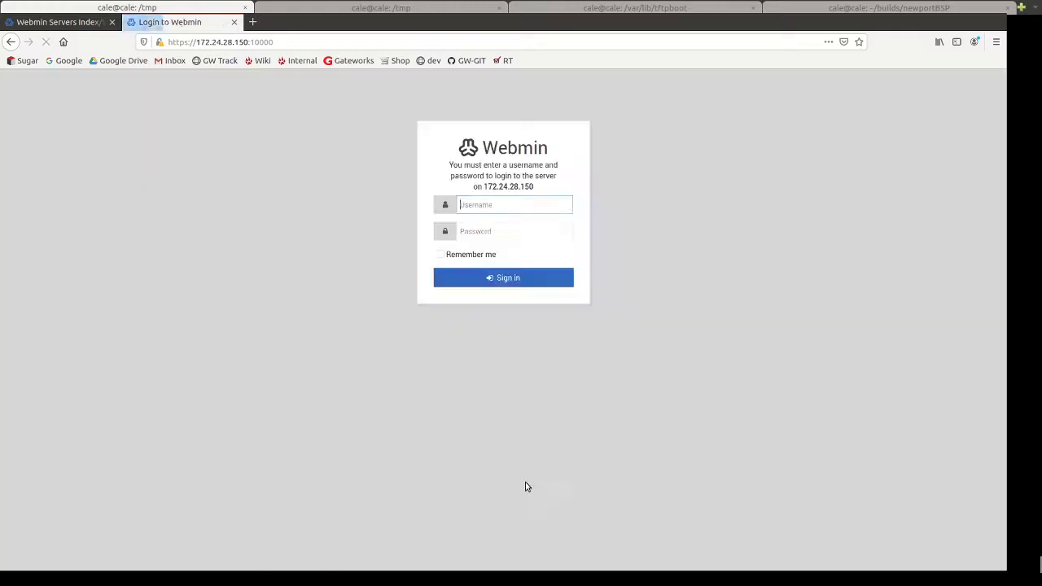
pyautogui.click(233, 22)
pyautogui.click(198, 192)
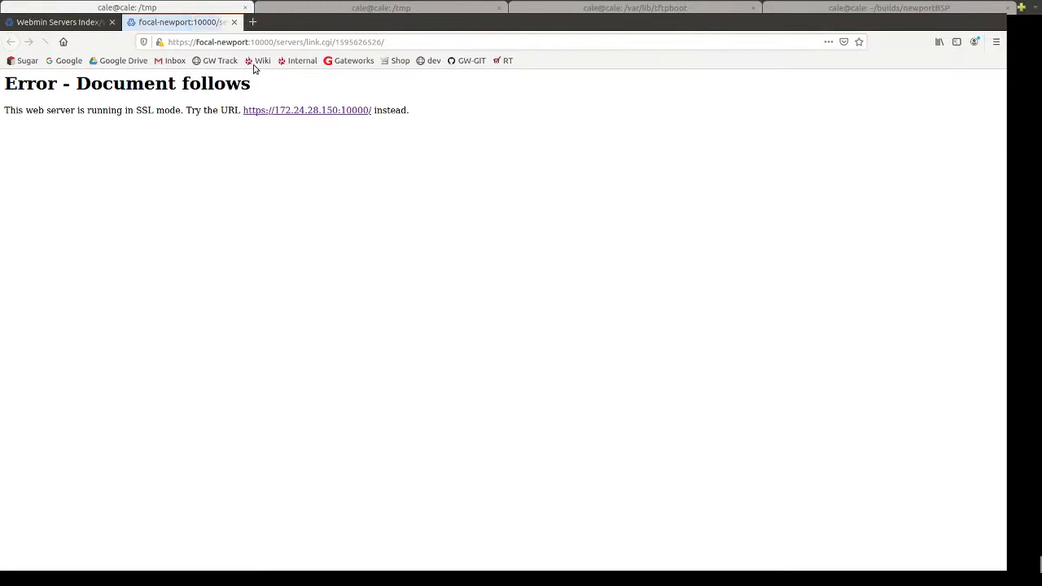
pyautogui.click(233, 22)
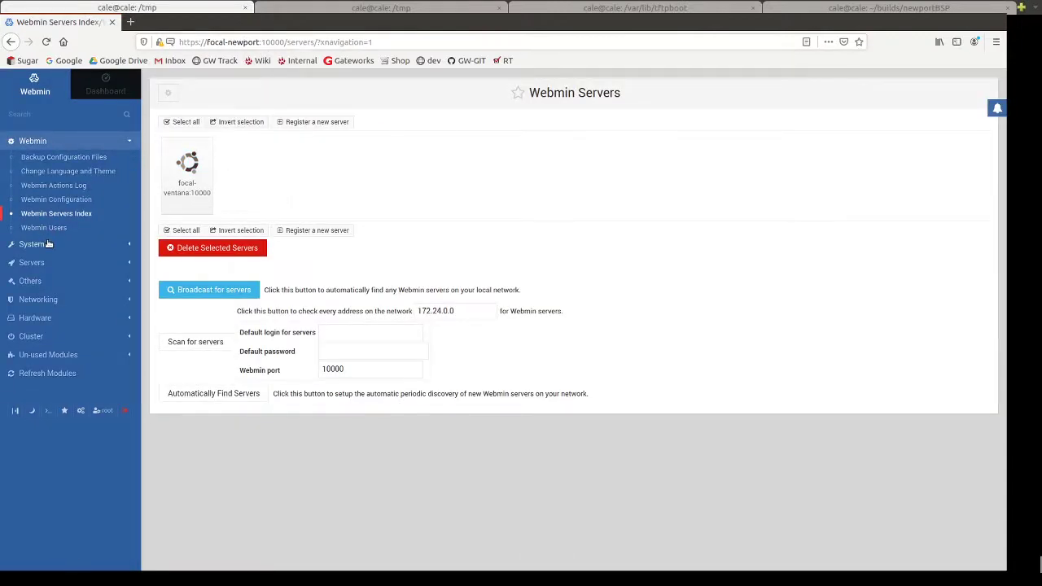
# Browse the Cluster modules and open Cluster Shell Commands for this server and focal-ventana.
pyautogui.click(32, 336)
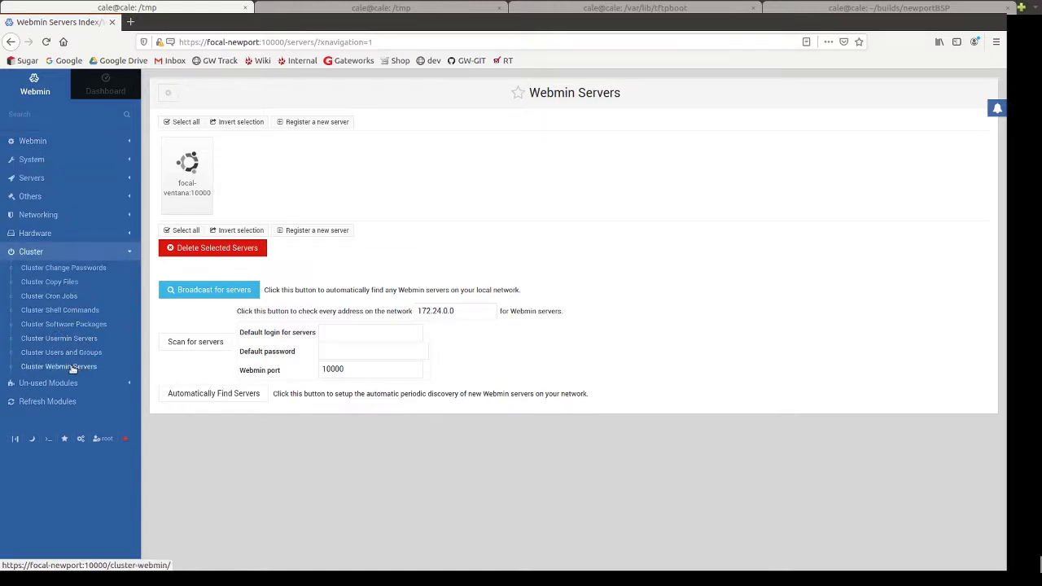
pyautogui.click(78, 356)
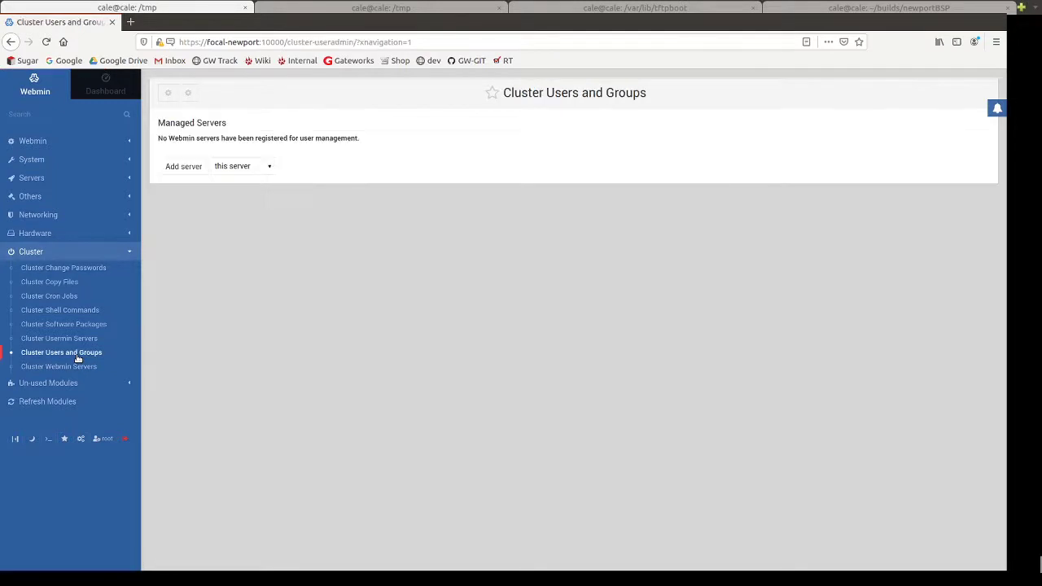
pyautogui.click(79, 341)
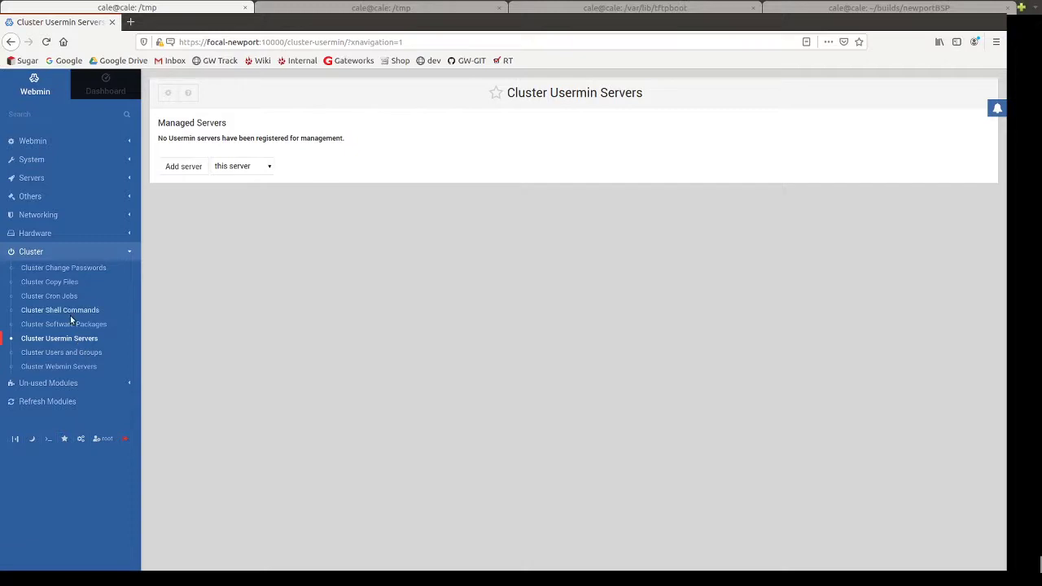
pyautogui.click(70, 314)
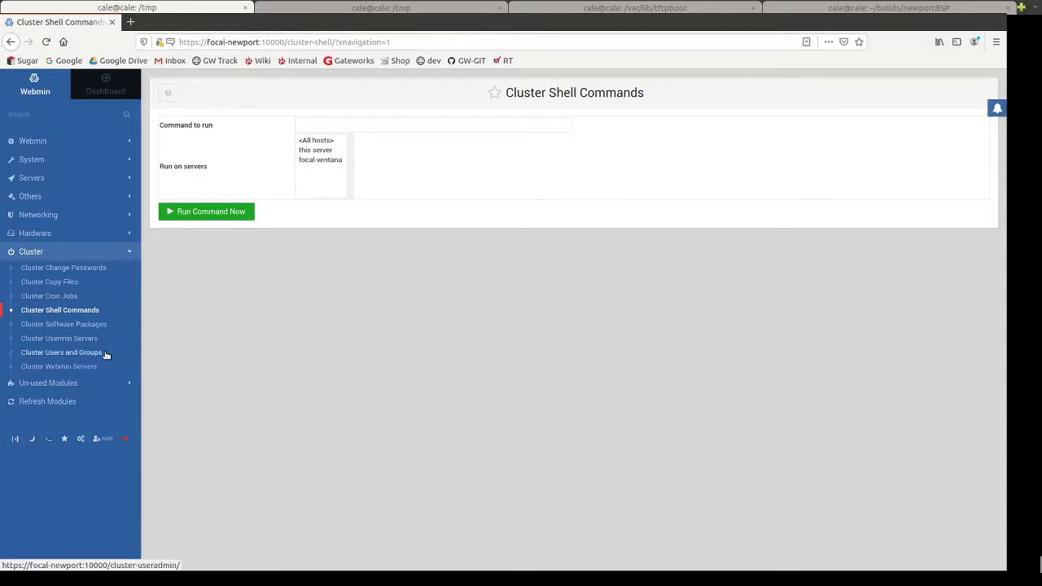
pyautogui.click(65, 235)
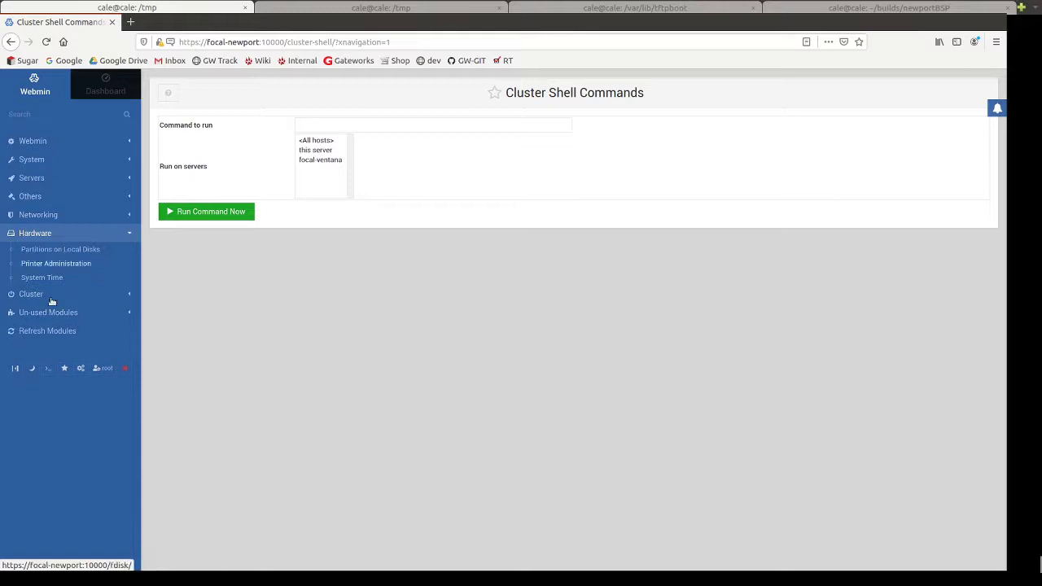
# Open Linux Firewall under Networking to view the IPv4 IPTables settings.
pyautogui.click(132, 234)
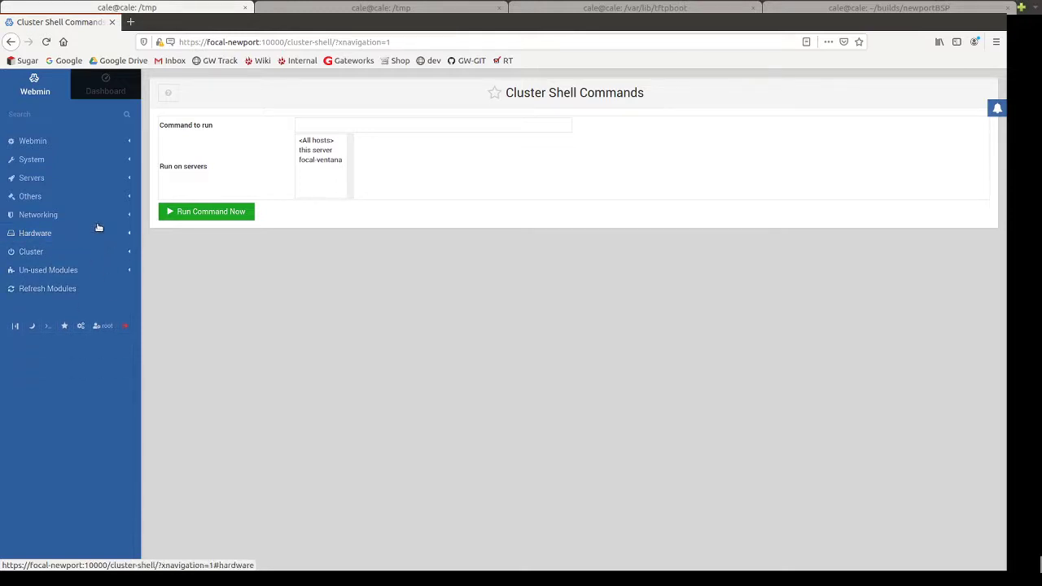
pyautogui.click(101, 216)
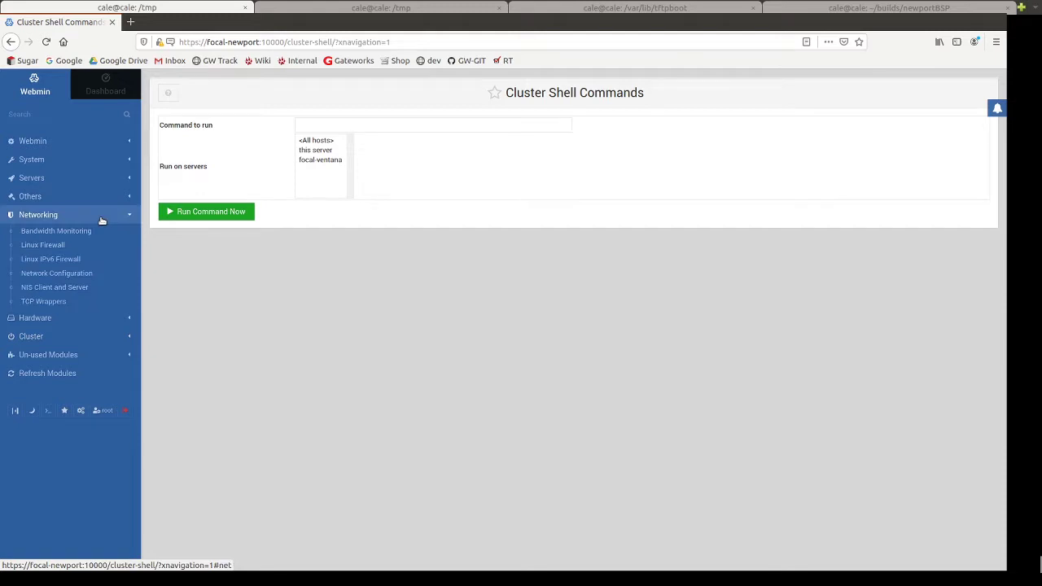
pyautogui.click(51, 246)
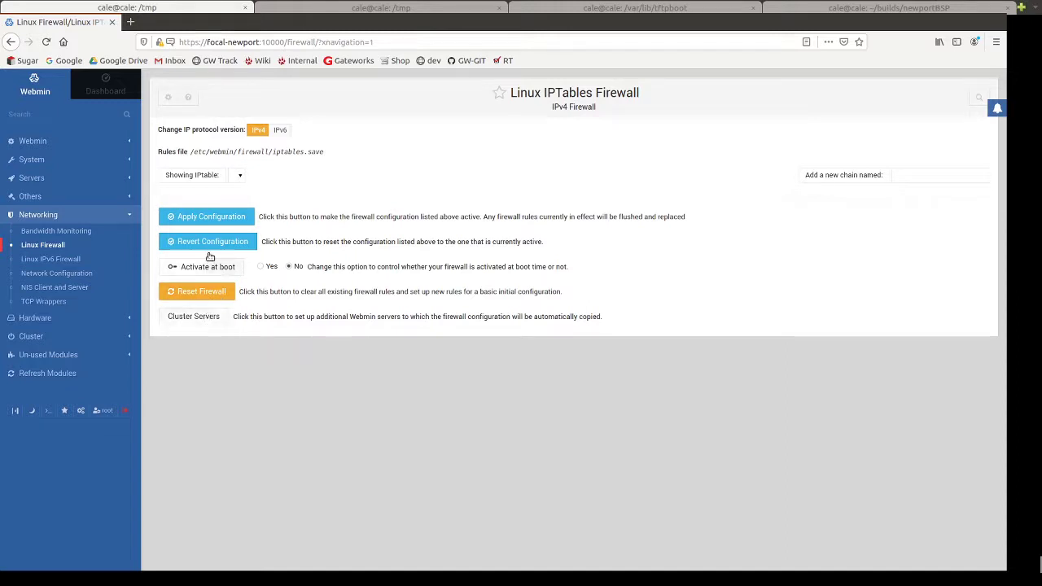
# Try applying the firewall configuration twice, then revert to the active configuration with empty Accept chains.
pyautogui.click(212, 218)
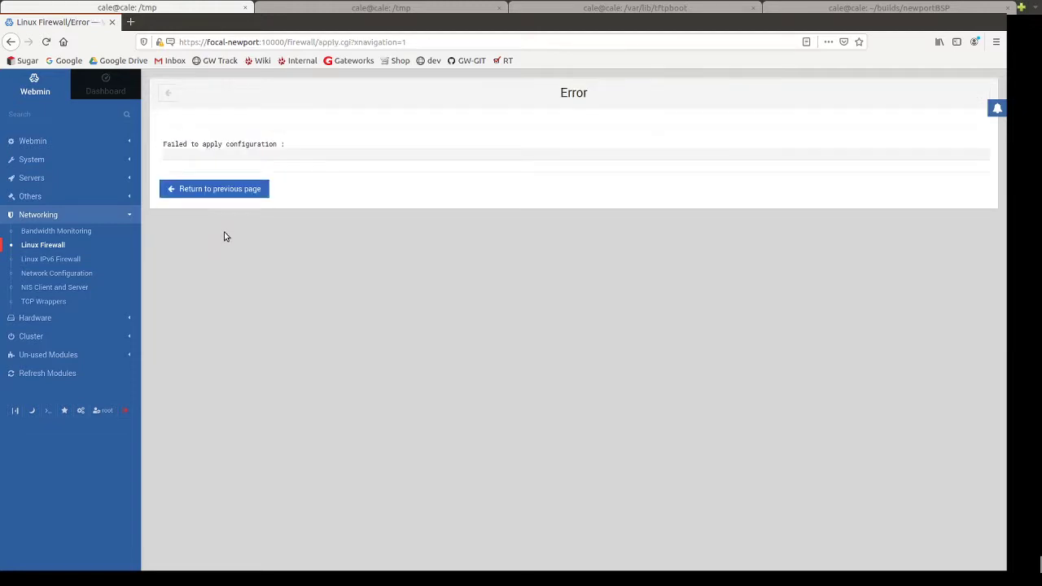
pyautogui.click(217, 188)
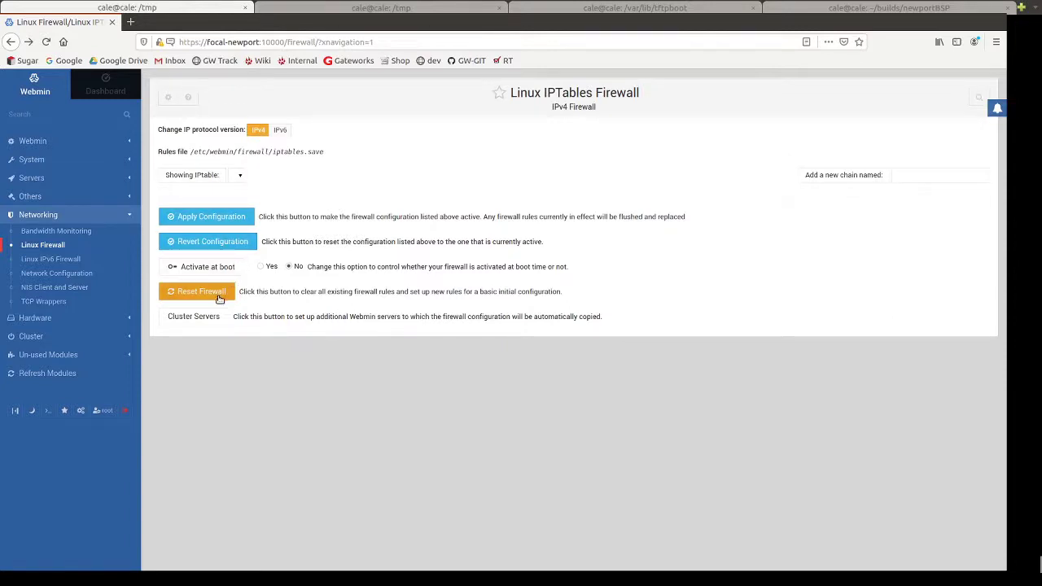
pyautogui.click(240, 177)
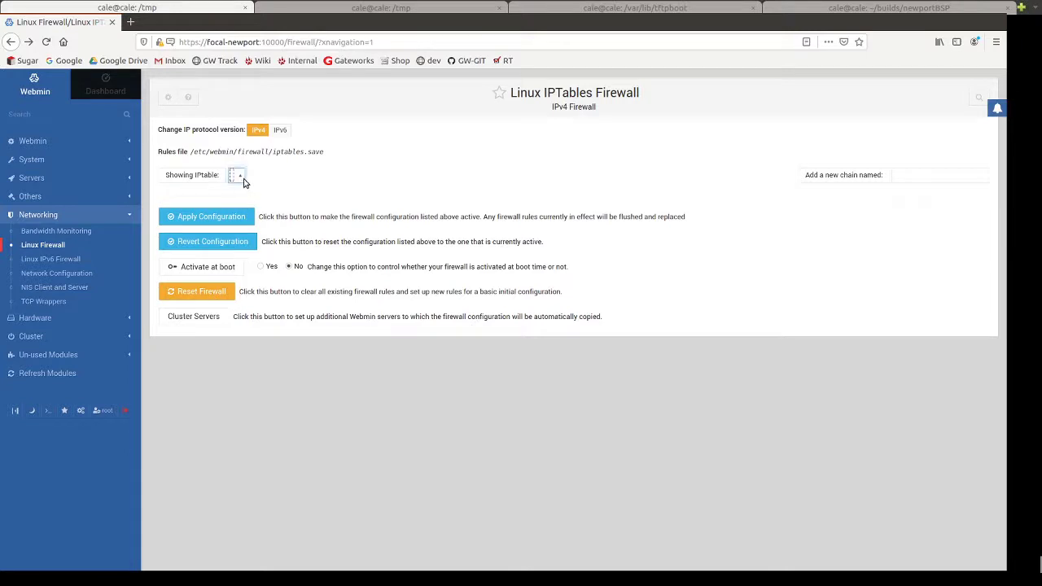
pyautogui.click(223, 220)
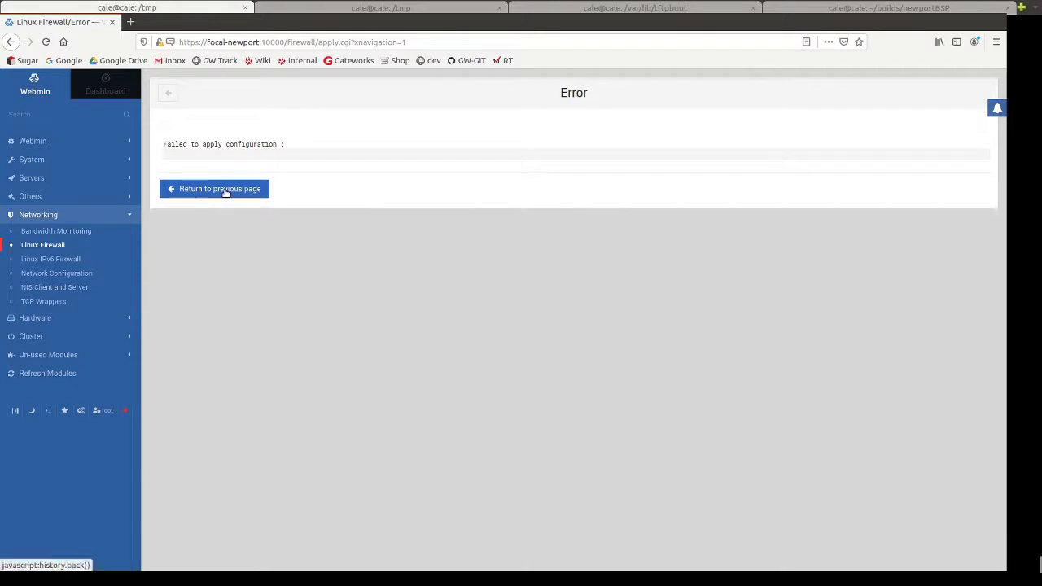
pyautogui.click(226, 190)
pyautogui.click(208, 248)
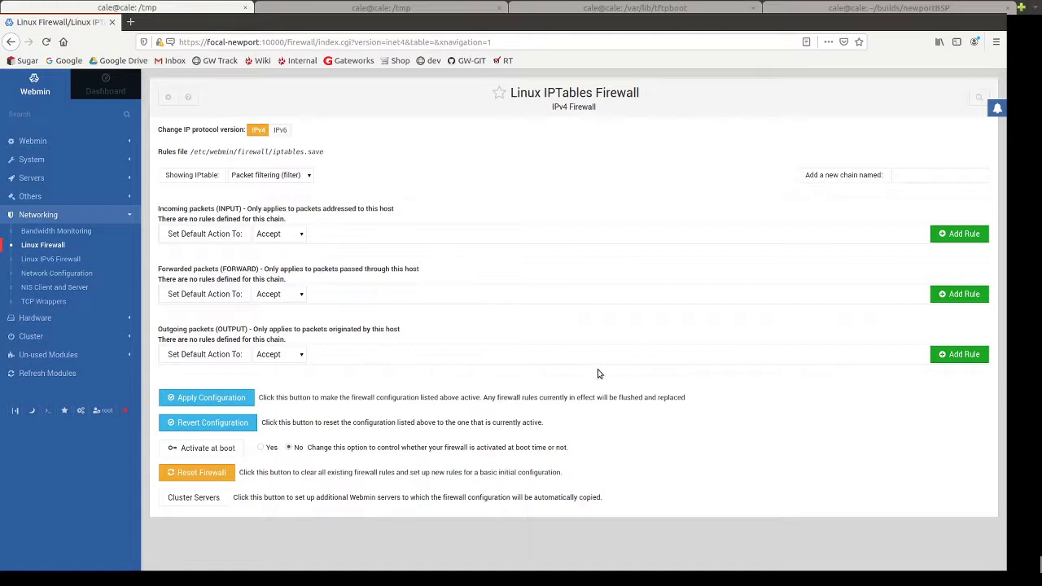
# Set the firewall to activate at boot, then browse the Un-used Modules list.
pyautogui.click(261, 447)
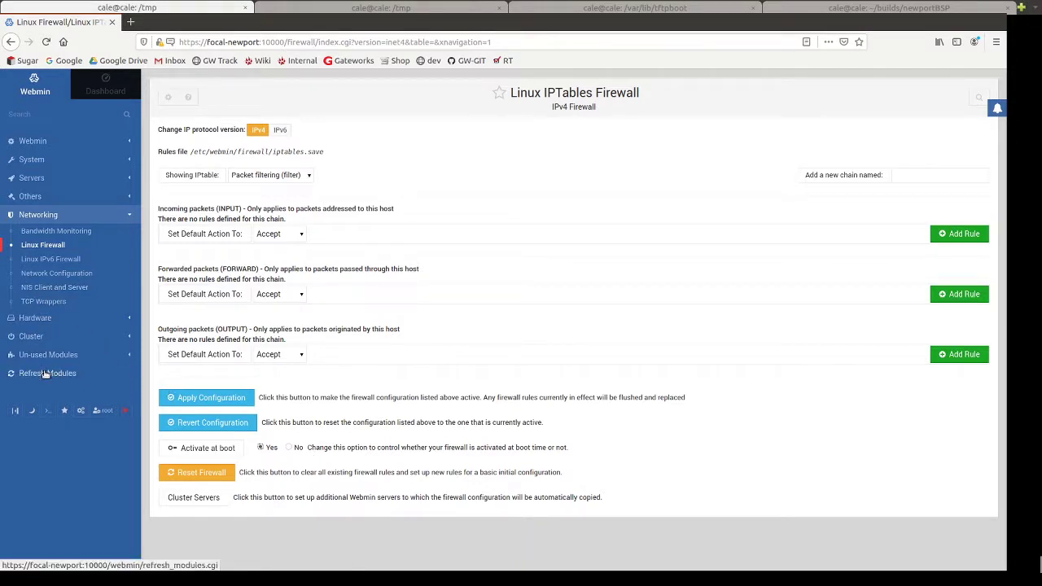
pyautogui.click(126, 218)
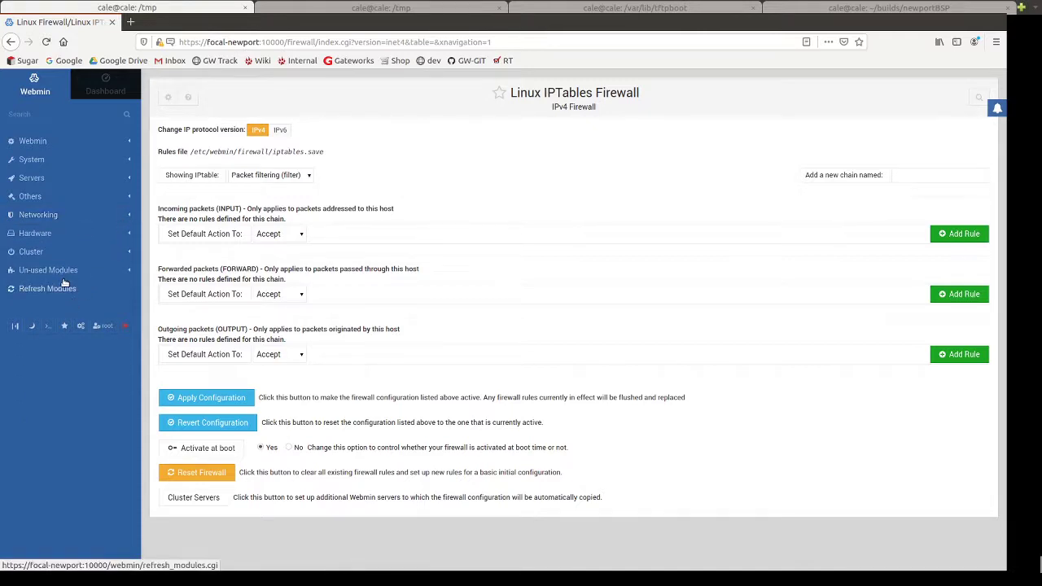
pyautogui.click(48, 270)
pyautogui.scroll(-4, 65, 325)
pyautogui.scroll(-5, 69, 350)
pyautogui.scroll(5, 68, 350)
pyautogui.scroll(3, 68, 349)
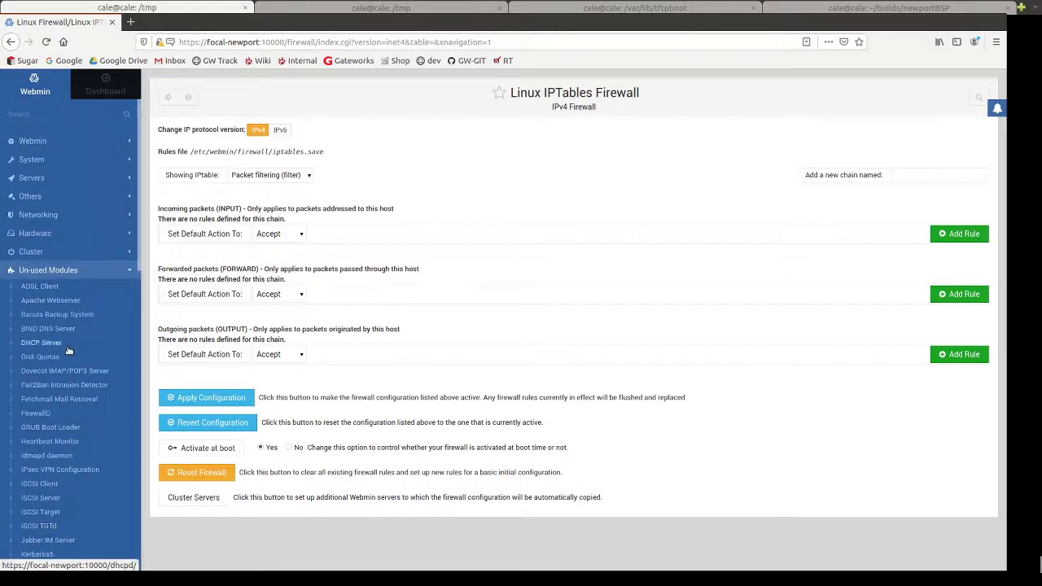
pyautogui.click(49, 270)
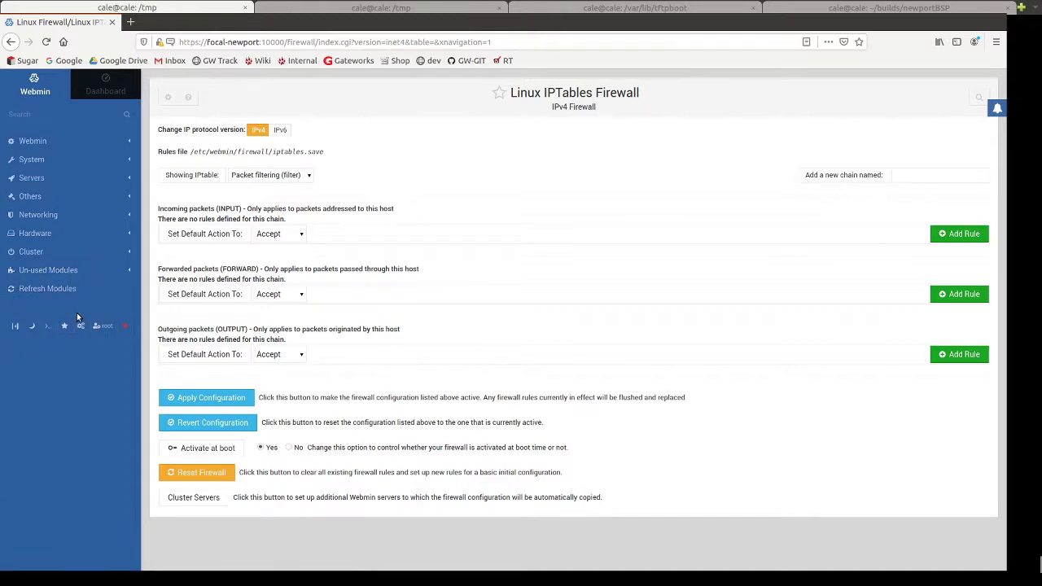
# Log out of Webmin, returning to the focal-newport login page.
pyautogui.click(126, 328)
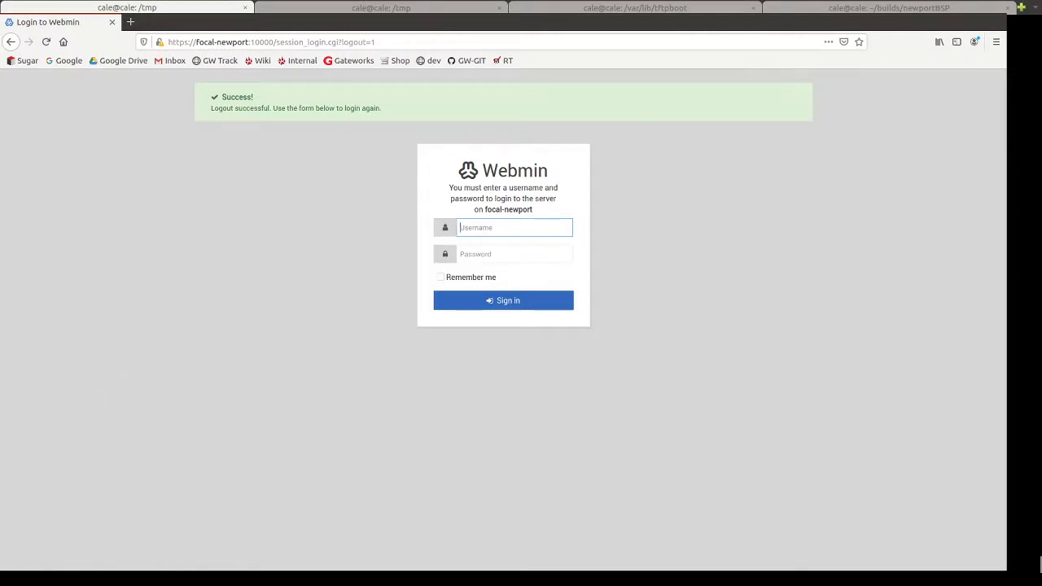
pyautogui.click(226, 413)
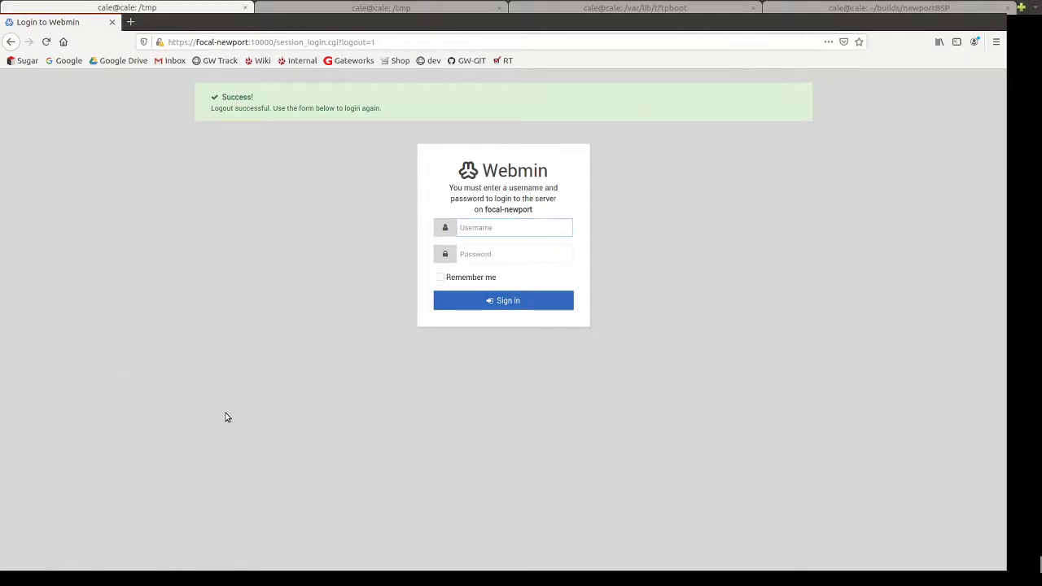